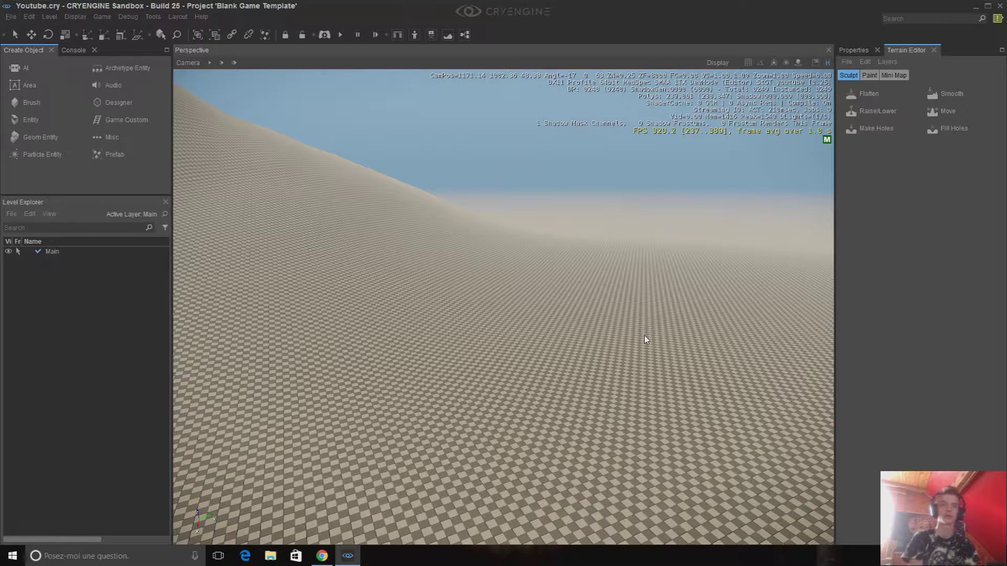
right_click_drag(612, 298, 632, 209)
key("a")
left_click_drag(663, 204, 327, 439)
left_click_drag(634, 180, 308, 430)
key("d")
right_click_drag(366, 328, 392, 337)
key("a")
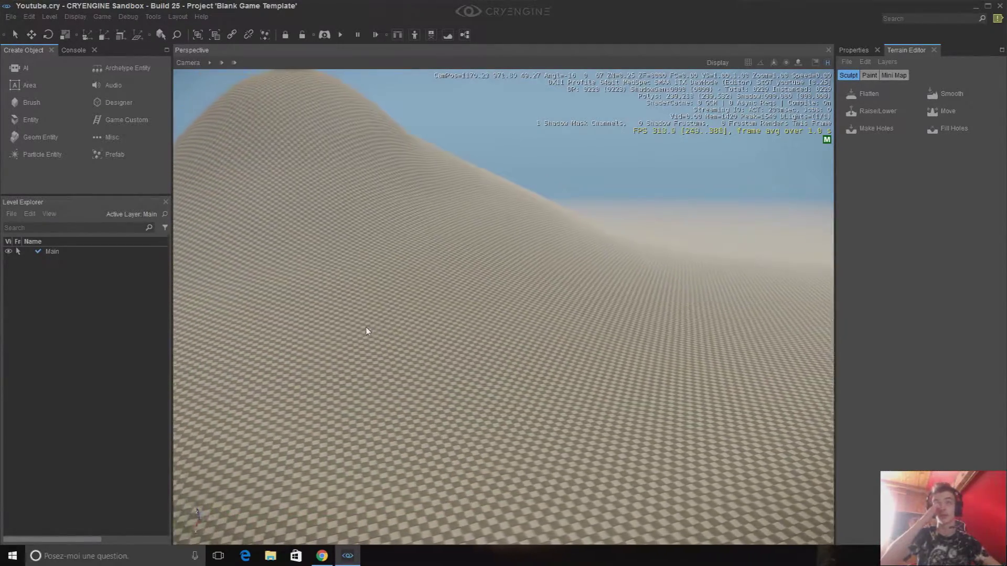
key("a")
right_click_drag(367, 328, 389, 315)
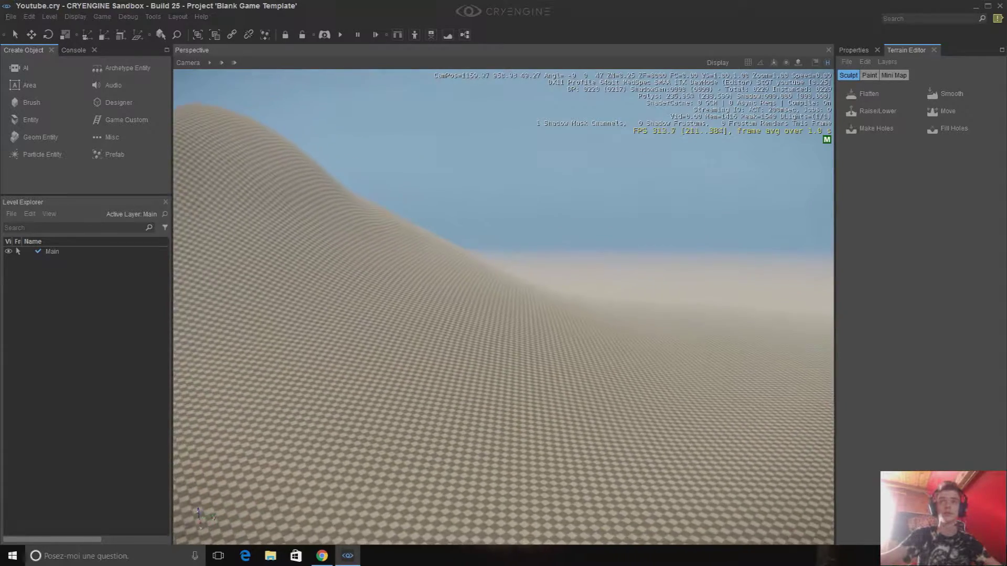
key("a")
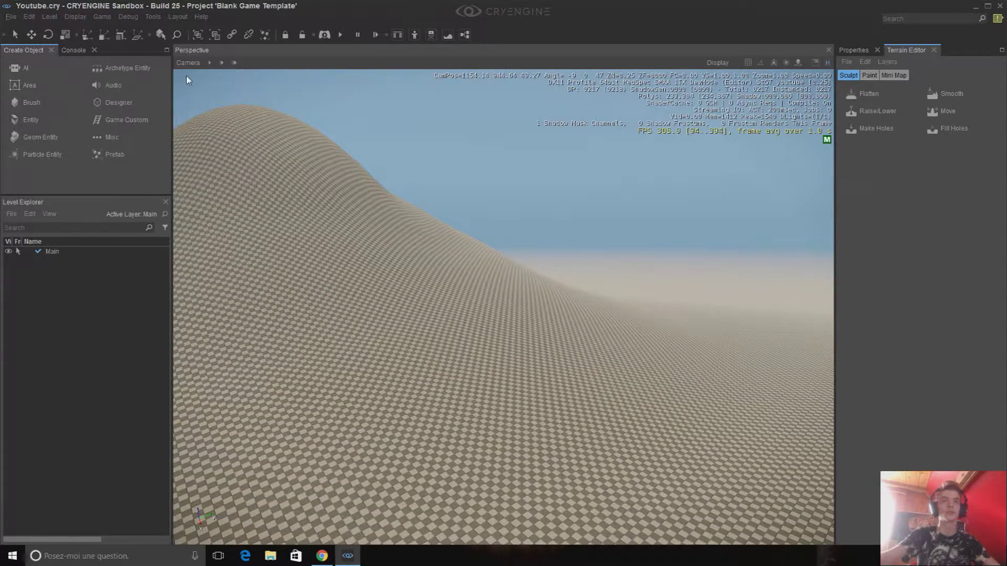
Open the Vegetation Editor and dock it next to the Terrain Editor
left_click(156, 17)
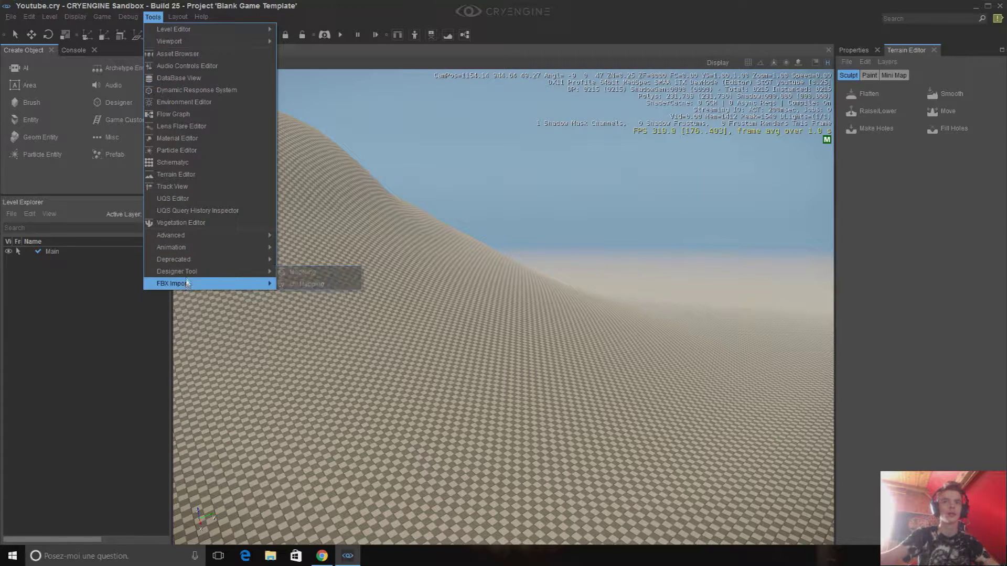
left_click(195, 224)
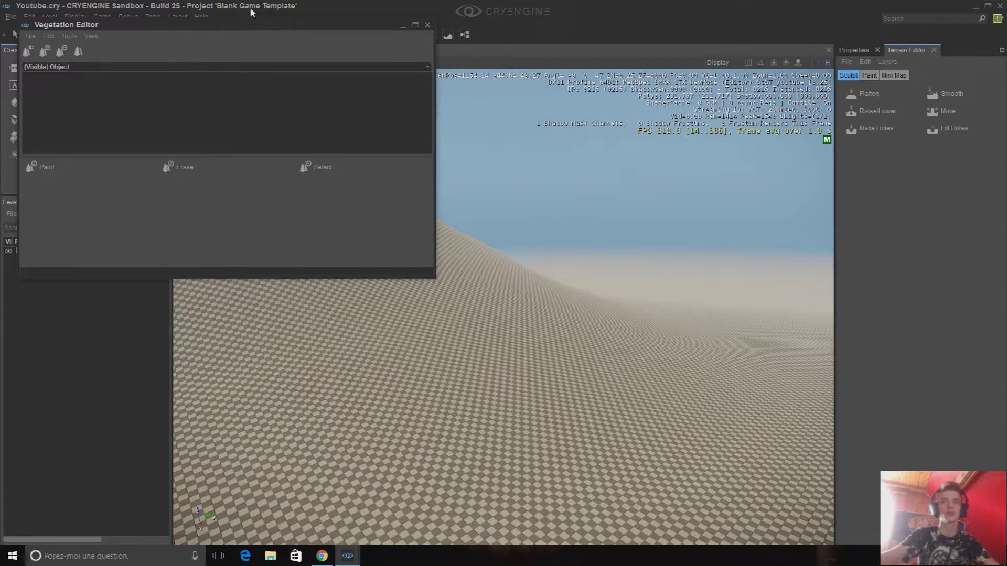
left_click_drag(436, 161, 552, 159)
left_click_drag(406, 173, 961, 52)
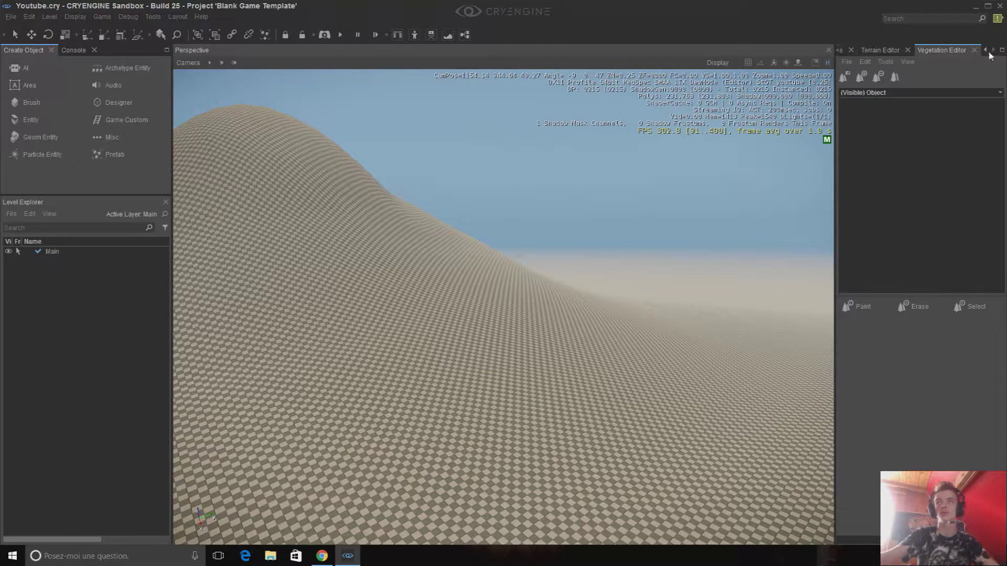
left_click(152, 17)
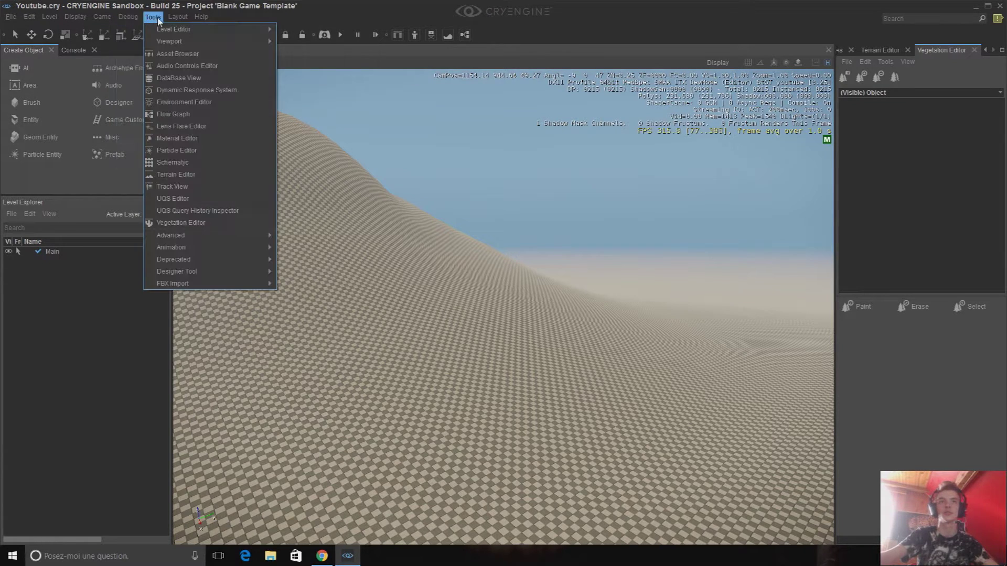
left_click(930, 144)
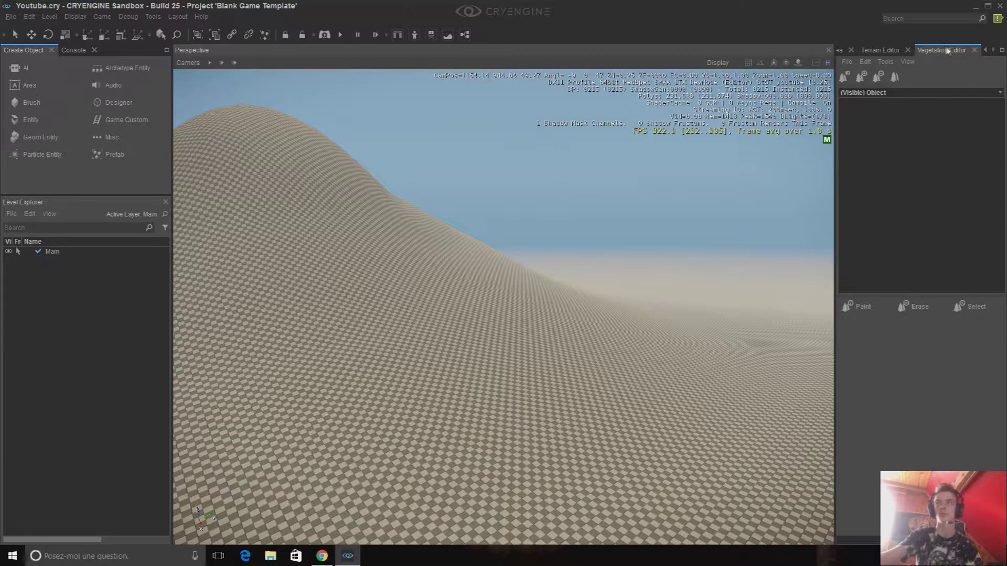
Create a vegetation group named "Herbes + Arbres"
right_click(890, 130)
left_click(907, 136)
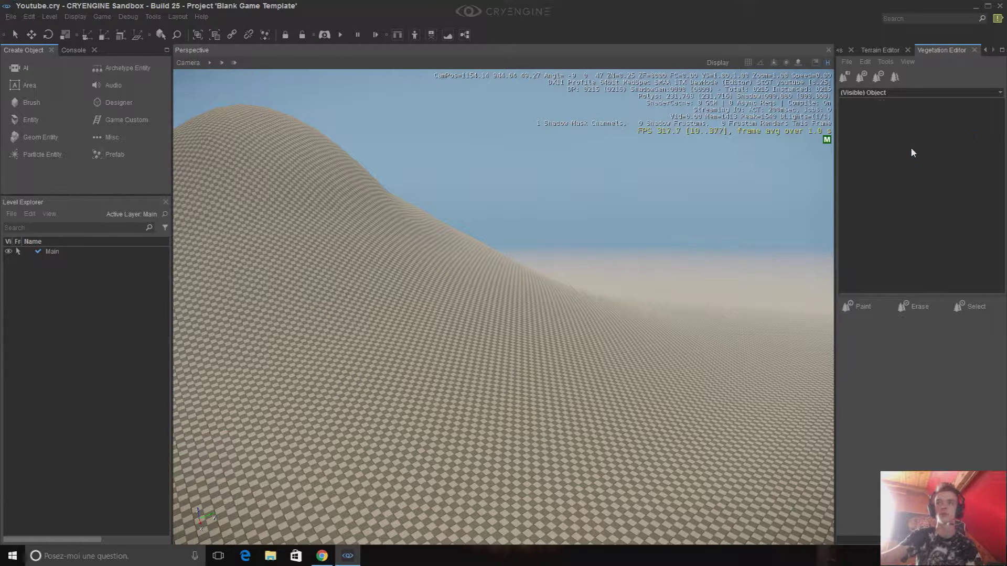
double_click(894, 103)
type("Herbes + Arbres")
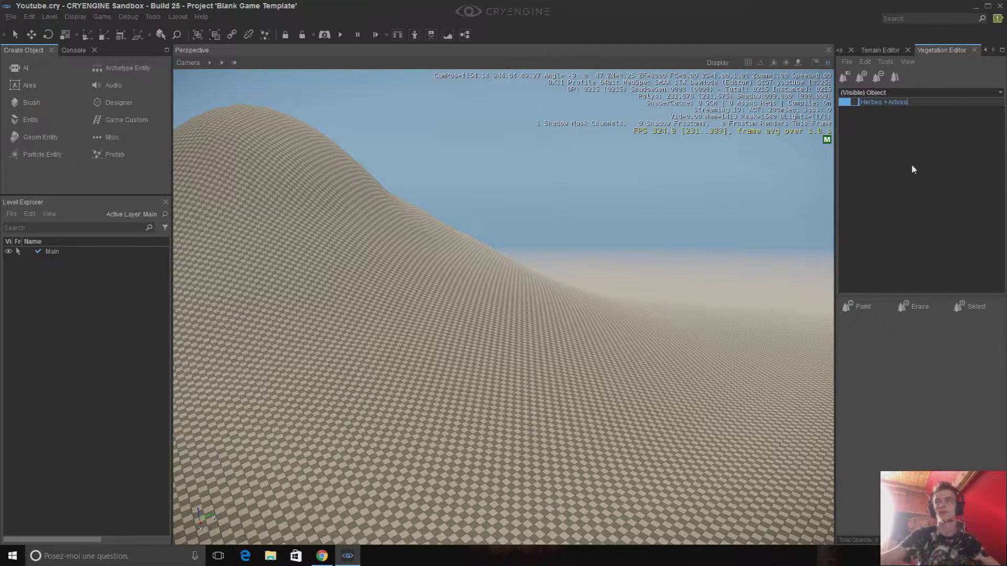
left_click(913, 169)
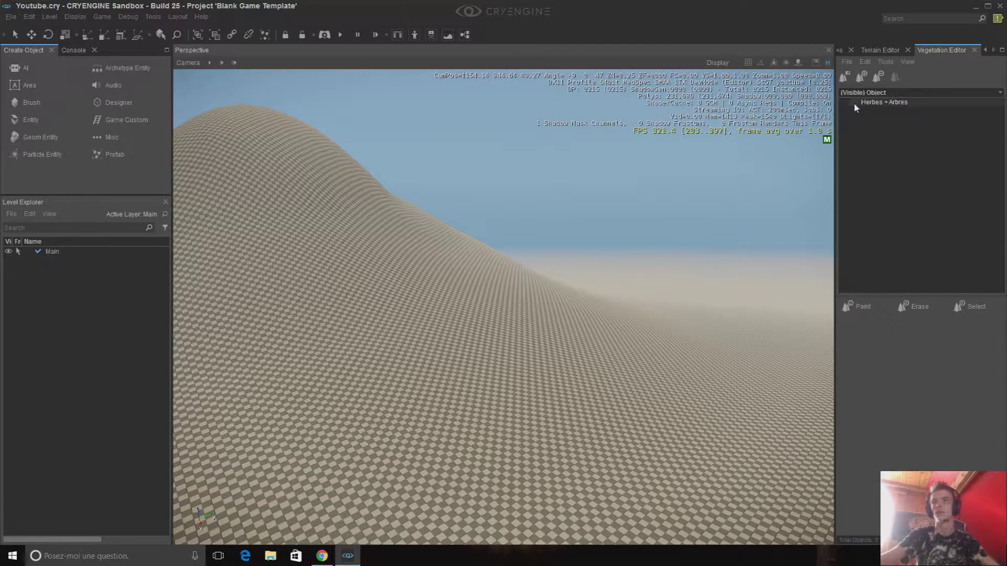
right_click(878, 107)
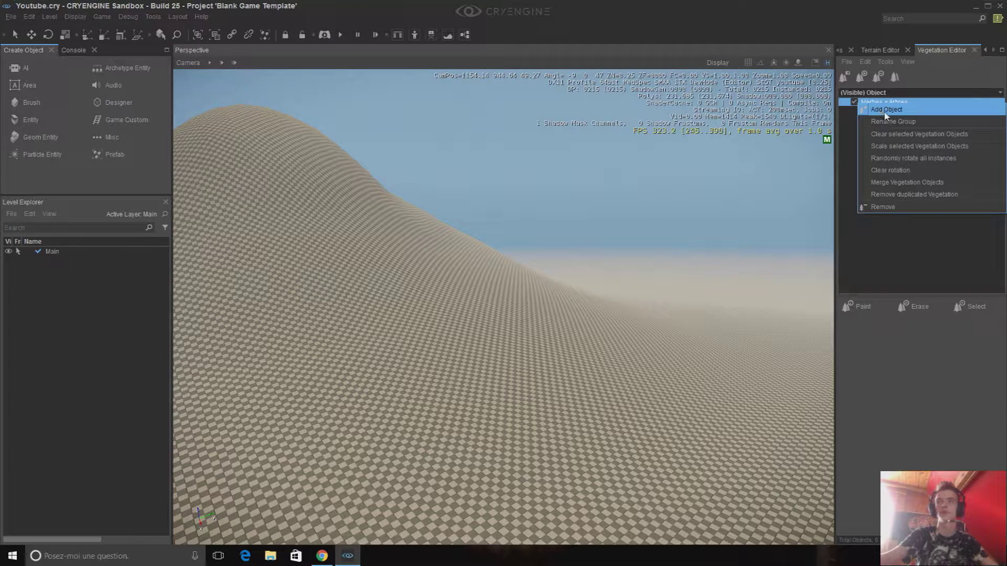
left_click(884, 111)
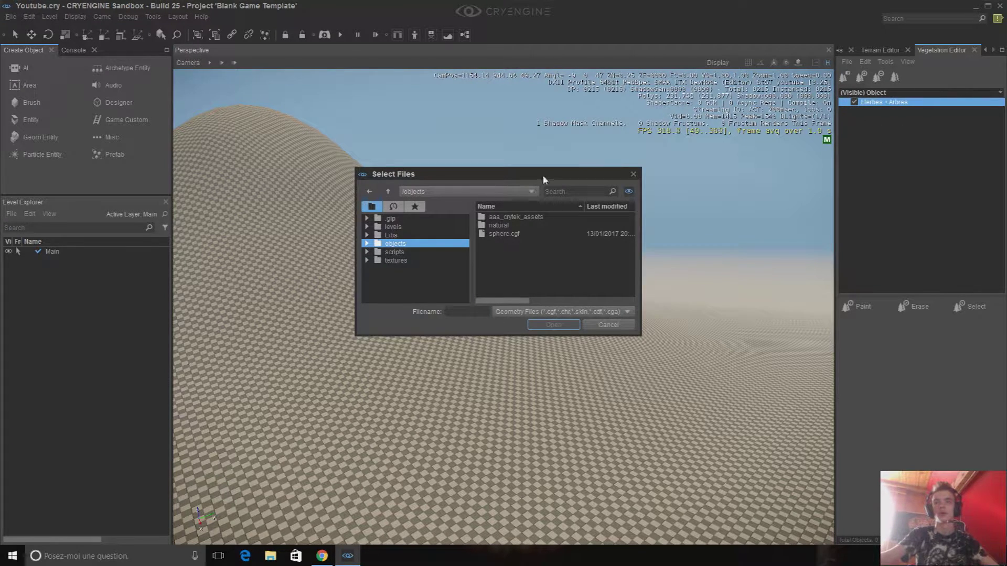
left_click_drag(543, 179, 519, 122)
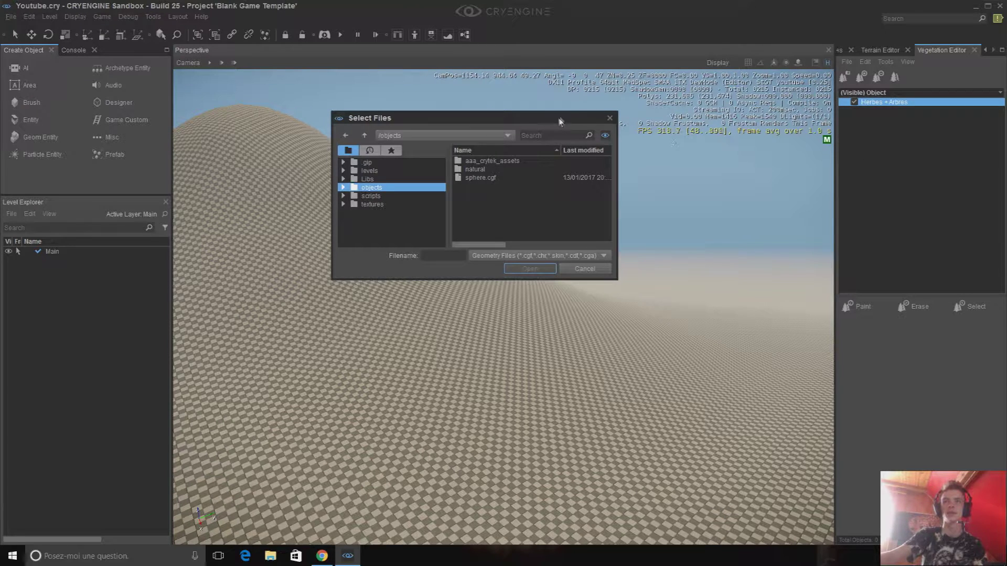
left_click(609, 119)
Add barley patch, barley single, cuckooflower patch, orange, blue and yellow-patch flowers, garden sorrel blossom and grass_2_patch from natural/ground/mv_plants to Herbes + Arbres
right_click(865, 108)
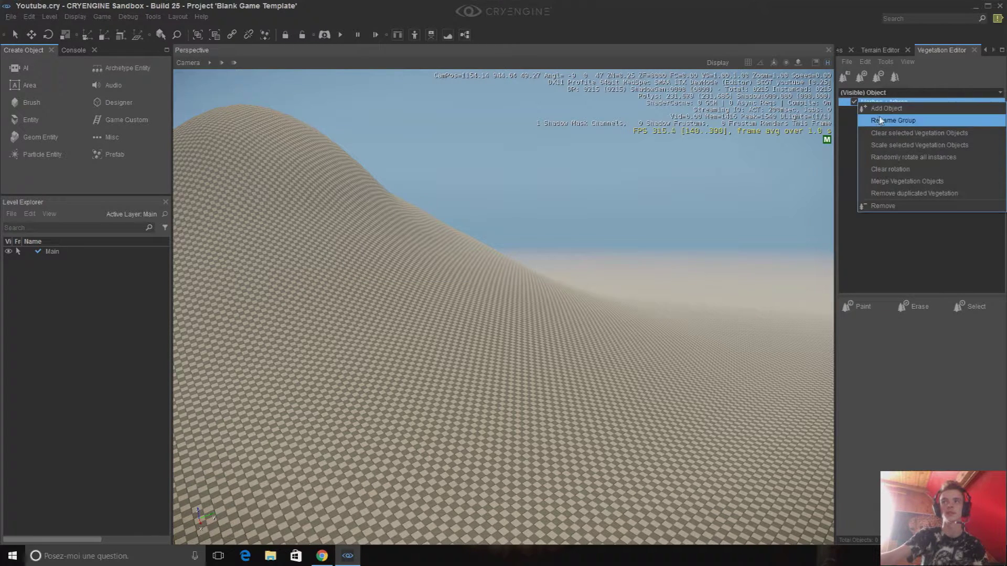
left_click(884, 116)
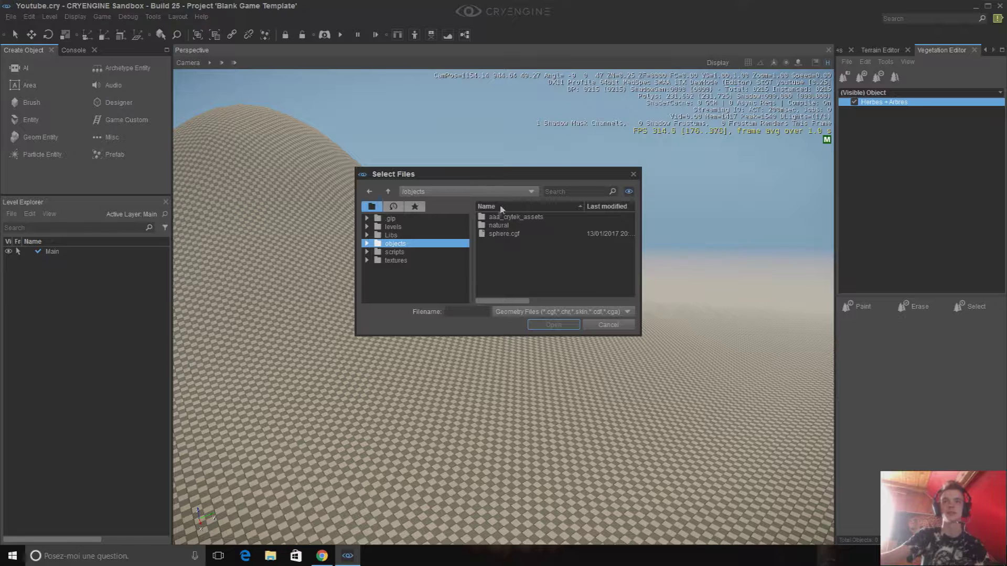
double_click(501, 226)
double_click(502, 218)
double_click(505, 218)
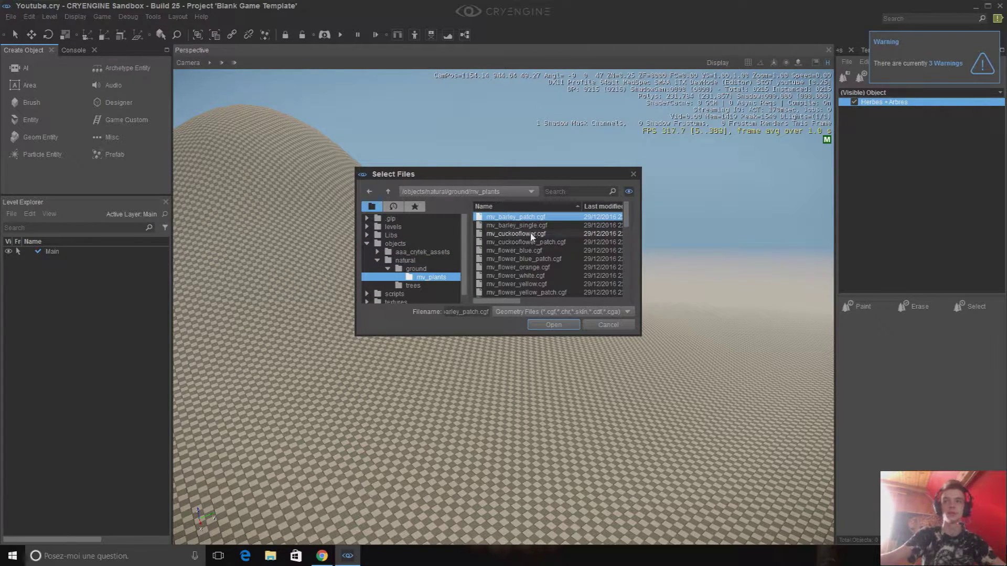
left_click(517, 225, "ctrl")
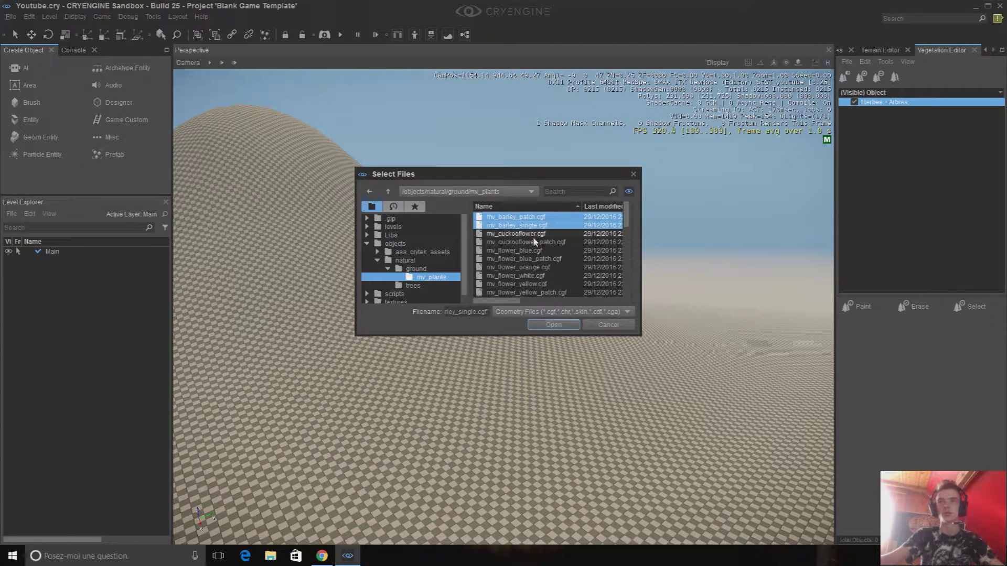
left_click(525, 242, "ctrl")
left_click(517, 267, "ctrl")
left_click(526, 292, "ctrl")
left_click(545, 251, "ctrl")
scroll(564, 272, "down", 4)
scroll(560, 261, "up", 2)
left_click(557, 260, "ctrl")
left_click(551, 285, "ctrl")
left_click(553, 324)
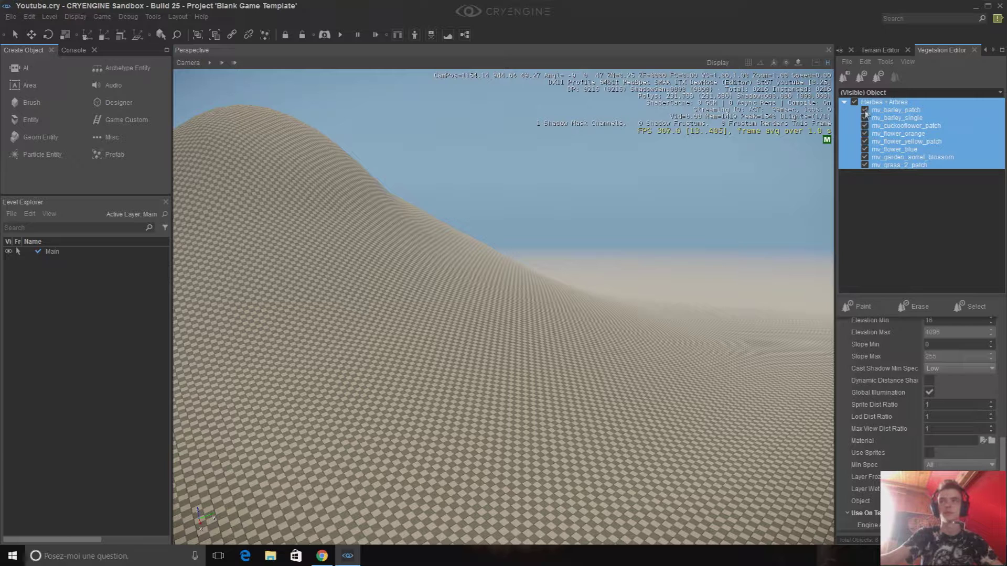
Add grass_patch_small_a, big_c, big_d, grass_tall_white_a, grass_wild_a and b, hemlock_patch, hemlock_single_a and b, and nettle_single from mv_plants to the group
double_click(875, 104)
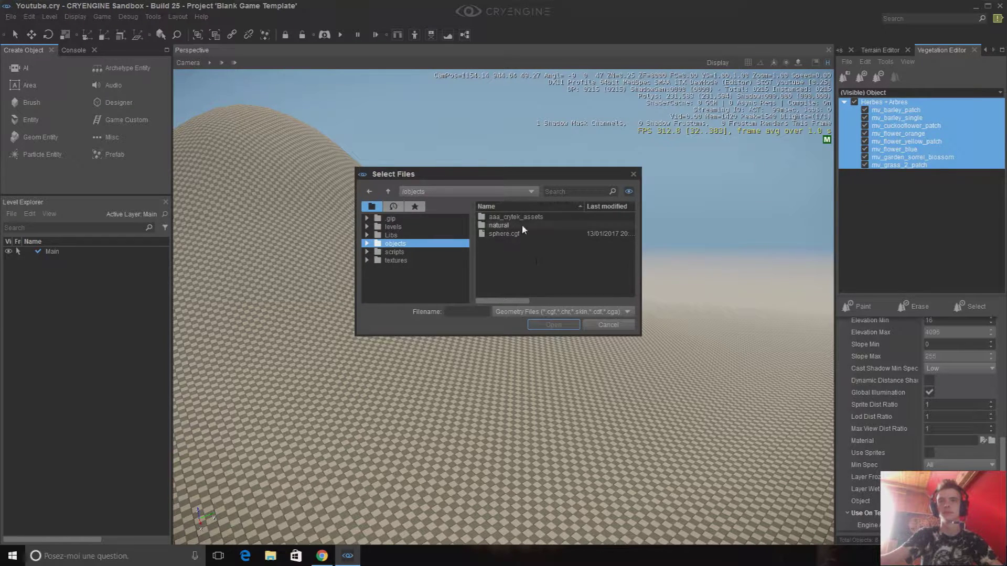
double_click(521, 224)
double_click(525, 217)
double_click(524, 218)
scroll(525, 224, "down", 7)
left_click(528, 251)
left_click(530, 226, "ctrl")
left_click(538, 234, "ctrl")
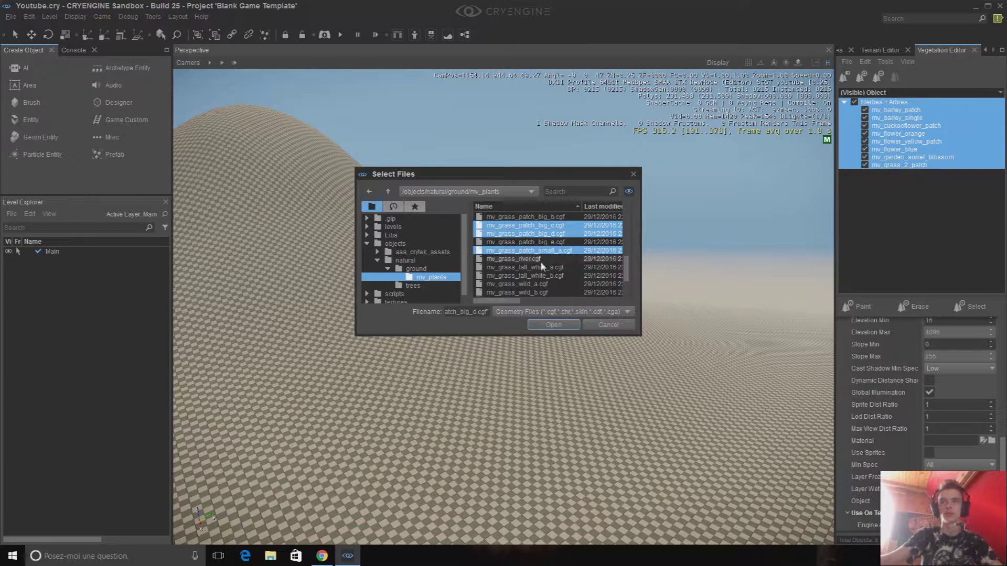
left_click(542, 267, "ctrl")
left_click(535, 284, "ctrl")
left_click(537, 292, "ctrl")
scroll(546, 288, "down", 2)
left_click(548, 259, "ctrl")
left_click(549, 284, "ctrl")
left_click(550, 275, "ctrl")
left_click(555, 267, "ctrl")
left_click(554, 325)
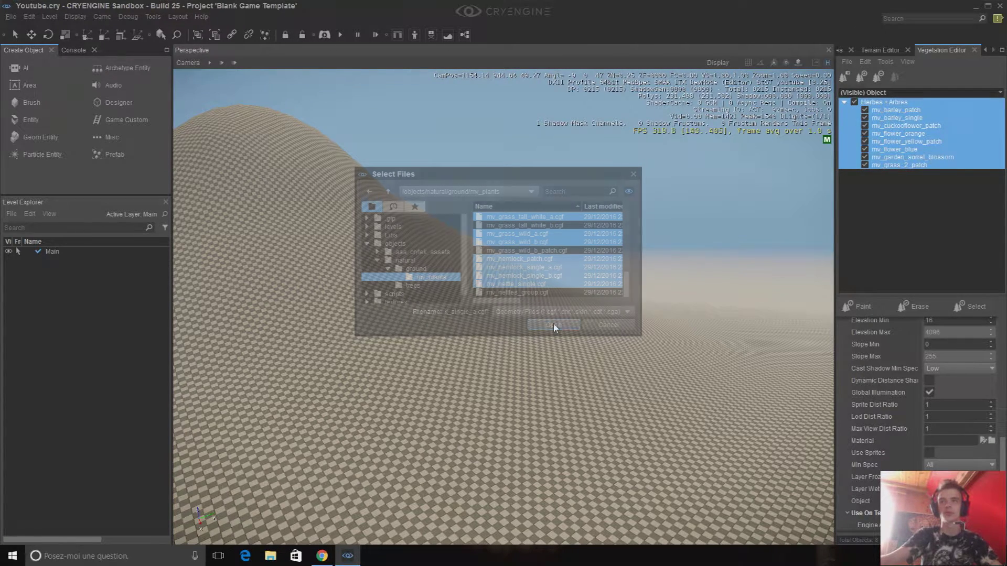
Add several spruces from natural/trees to the group, including mv_spruce_a, b_tall, d, e_dead, f and h_tall
right_click(882, 105)
left_click(877, 108)
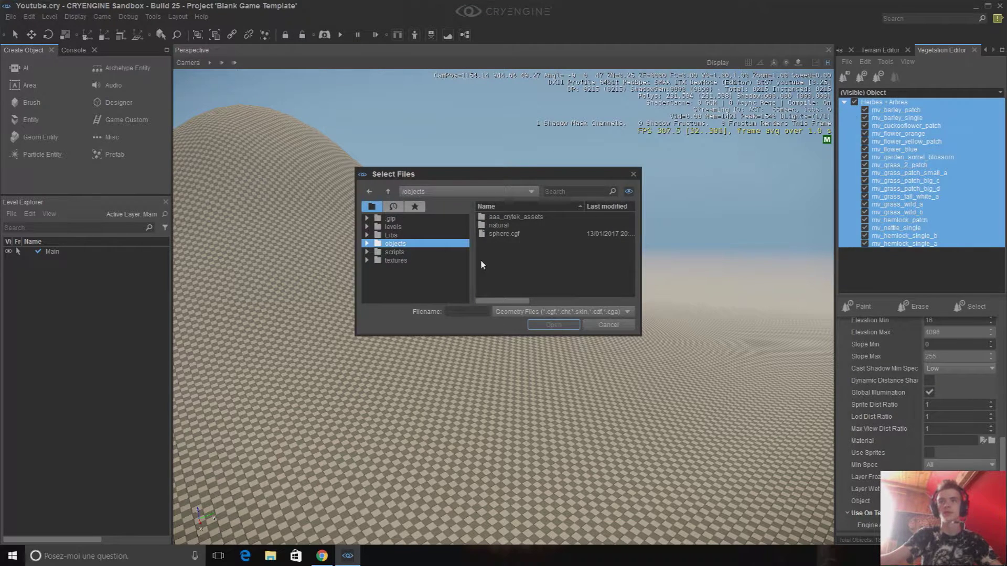
double_click(494, 227)
double_click(496, 225)
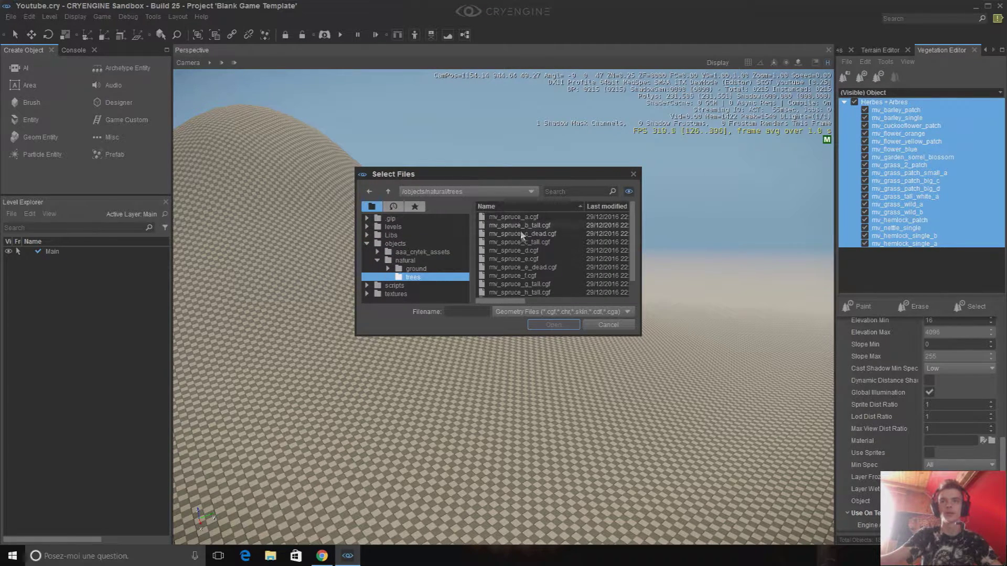
left_click_drag(531, 226, 533, 222)
left_click(524, 251, "ctrl")
left_click(524, 275, "ctrl")
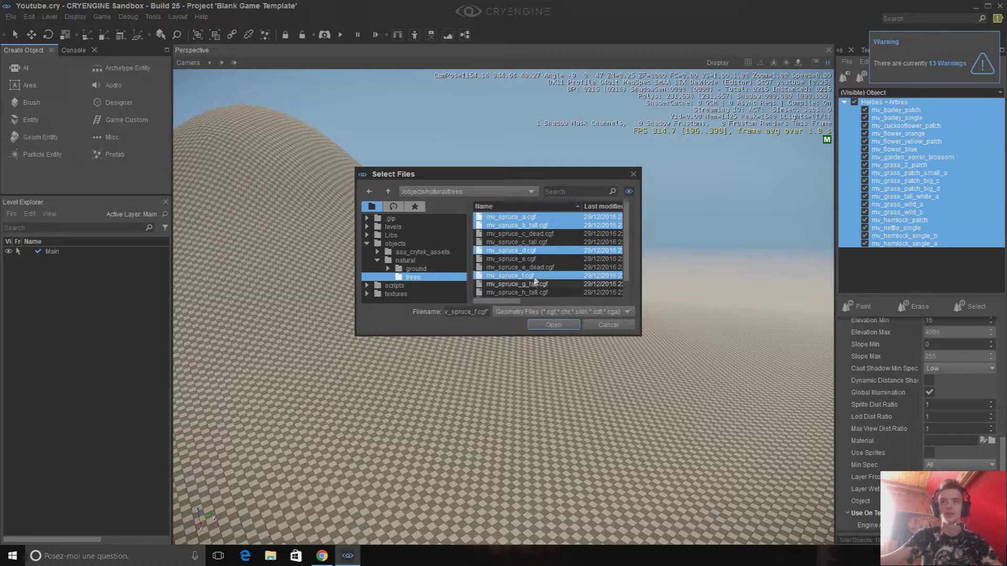
left_click(524, 268, "ctrl")
left_click(533, 292, "ctrl")
scroll(533, 294, "down", 1)
left_click(533, 293, "ctrl")
left_click(556, 323)
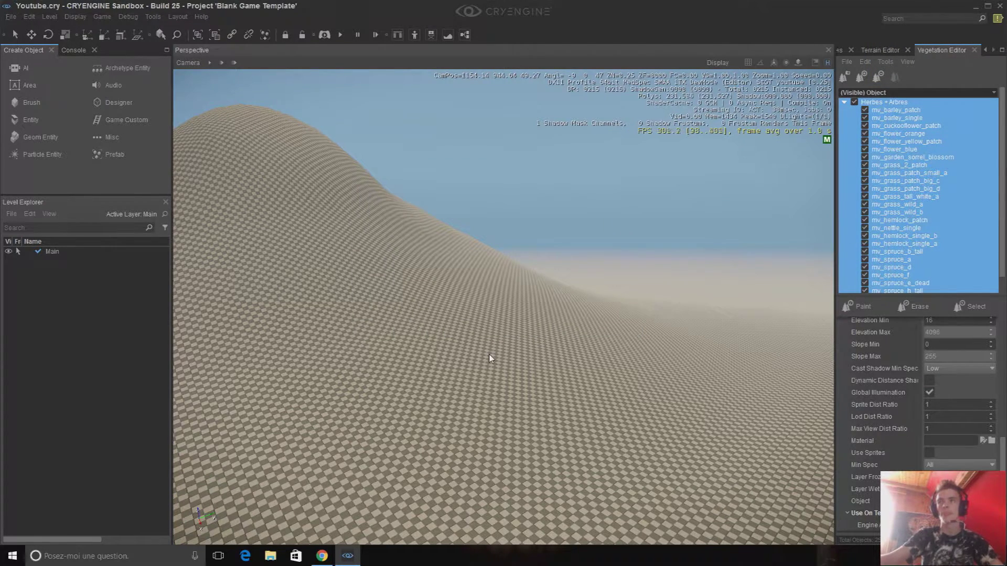
Examine the terrain around the hill and the Vegetation properties of the selected objects
right_click_drag(686, 348, 686, 388)
key("s")
right_click_drag(397, 297, 441, 296)
key("w")
right_click_drag(648, 309, 630, 328)
scroll(955, 348, "up", 6)
scroll(962, 344, "up", 3)
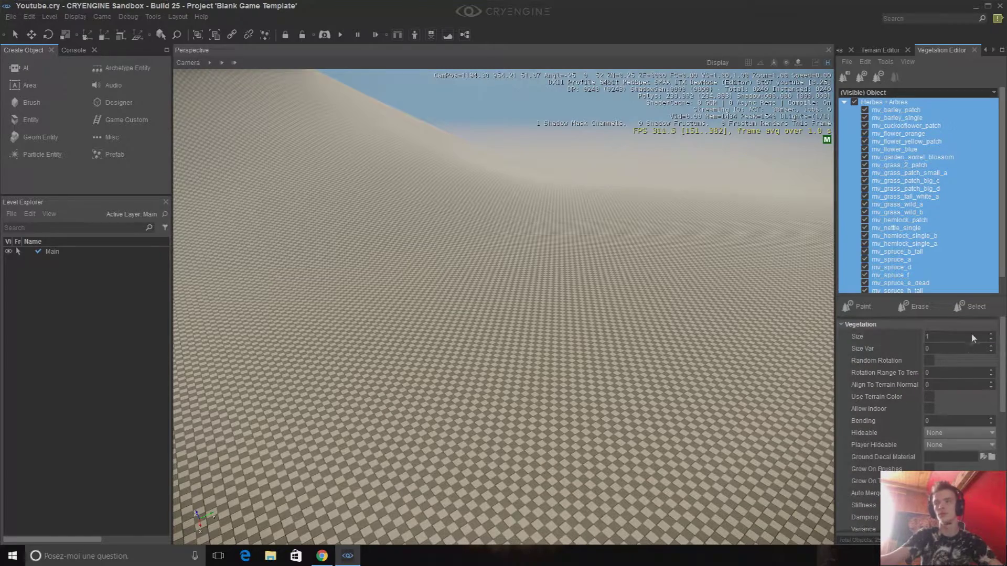
key("d")
right_click_drag(644, 337, 650, 339)
key("w")
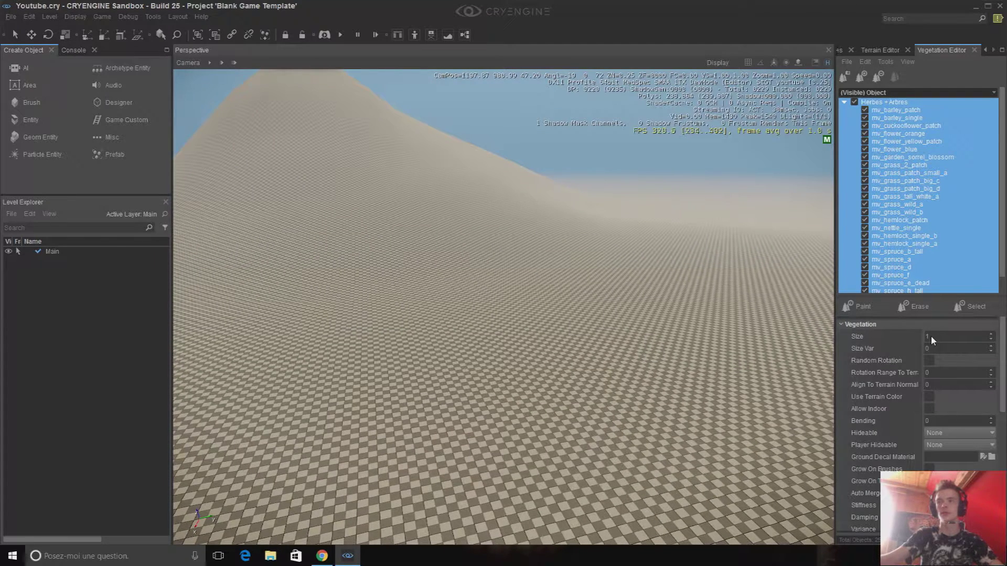
Activate vegetation painting with a brush radius of about 27.15 and set the selected objects' size to 1
left_click_drag(935, 338, 952, 339)
left_click(874, 308)
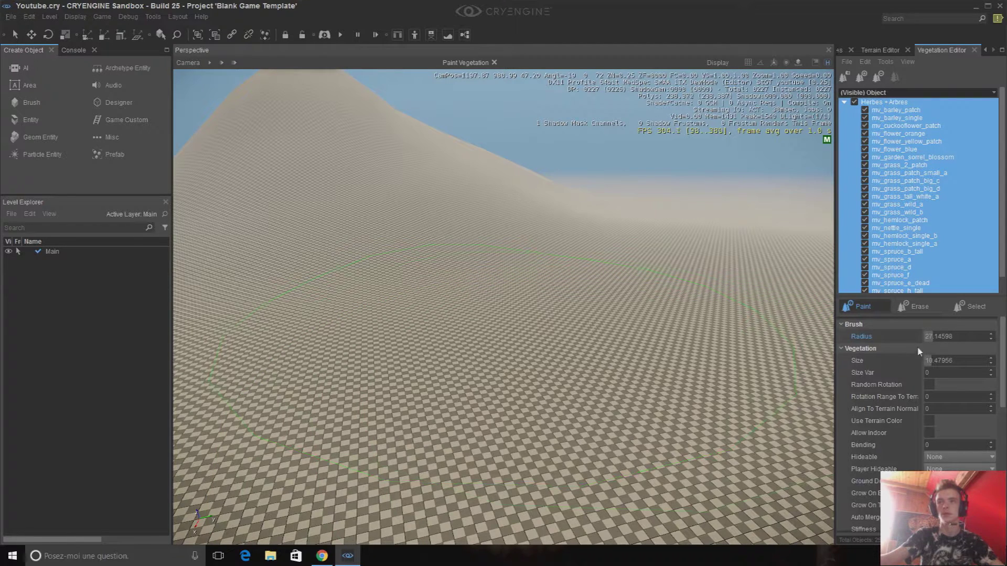
left_click_drag(933, 362, 924, 362)
double_click(937, 361)
type("1")
key("Return")
Paint a patch of the selected vegetation on the flat terrain in front of the hill
mouse_move(493, 388)
right_mouse_down()
mouse_move(515, 380)
mouse_move(520, 362)
mouse_move(522, 372)
right_mouse_up()
key("s")
key("a")
mouse_move(899, 350)
right_mouse_down()
mouse_move(925, 394)
mouse_move(721, 355)
right_mouse_up()
key("d")
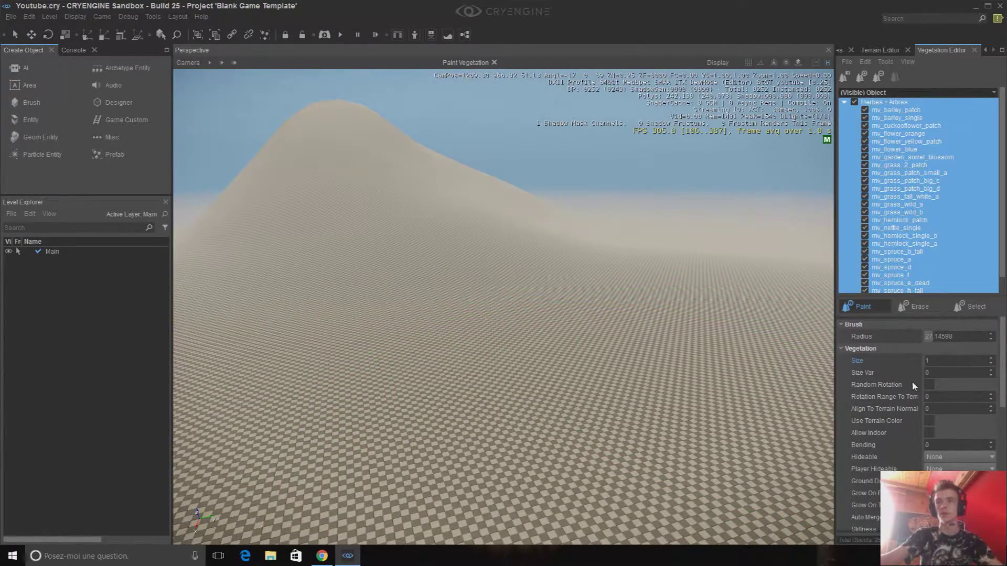
key("d")
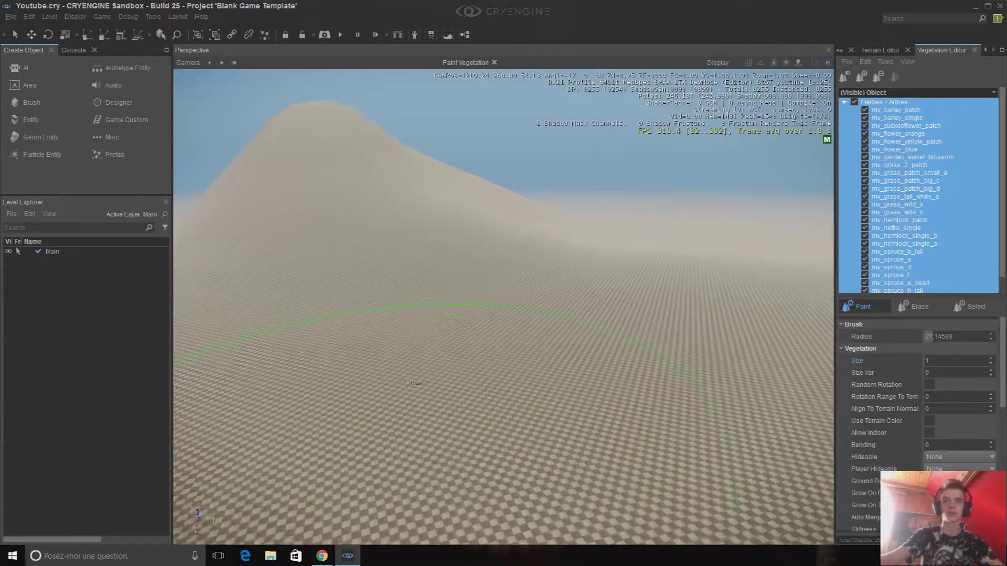
right_click_drag(403, 383, 415, 388)
key("d")
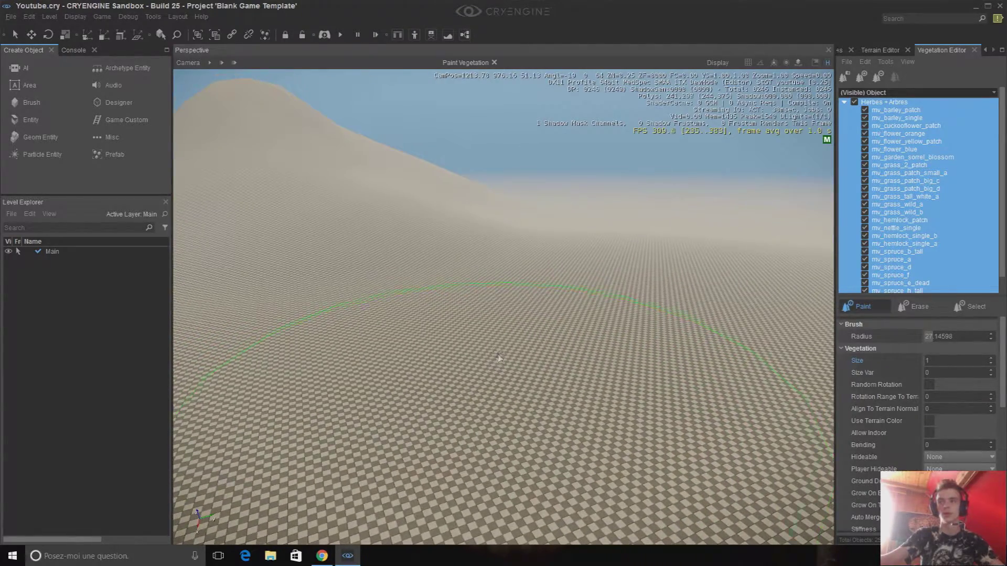
key("w")
right_click_drag(503, 349, 519, 311)
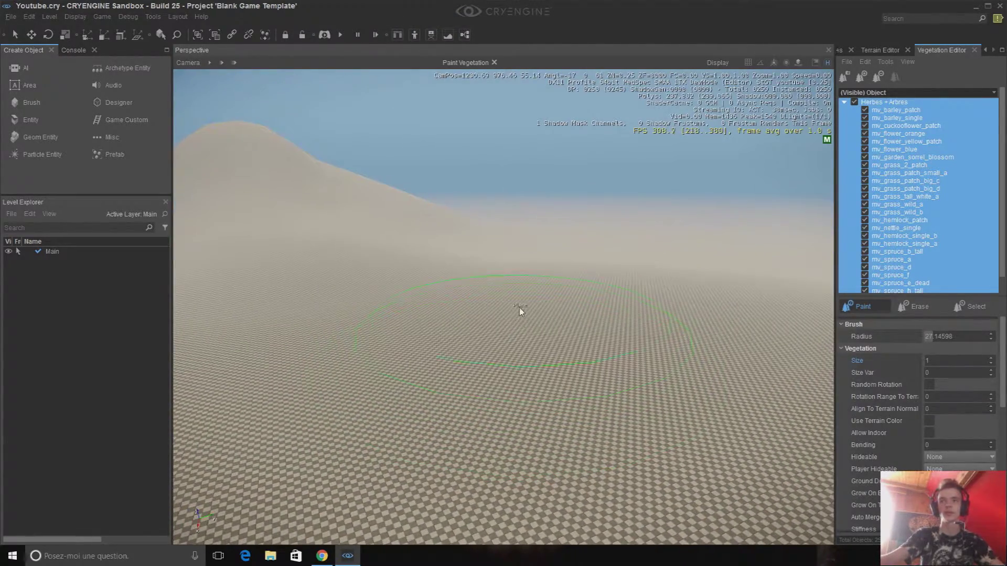
left_click(519, 312)
Examine the painted area and the surrounding terrain from several viewpoints
key("w")
key("w")
mouse_move(530, 381)
right_mouse_down()
mouse_move(571, 214)
mouse_move(574, 368)
mouse_move(603, 333)
mouse_move(542, 398)
mouse_move(530, 362)
right_mouse_up()
key("s")
key("w")
key("w")
key("s")
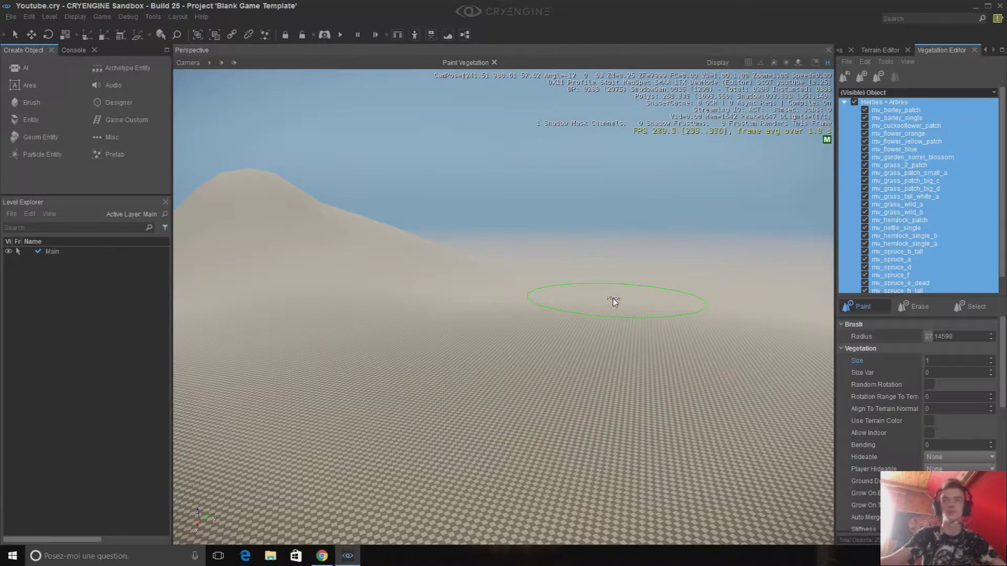
mouse_move(612, 298)
right_mouse_down()
mouse_move(577, 310)
mouse_move(591, 306)
mouse_move(584, 314)
mouse_move(566, 294)
mouse_move(528, 293)
mouse_move(791, 337)
right_mouse_up()
key("a")
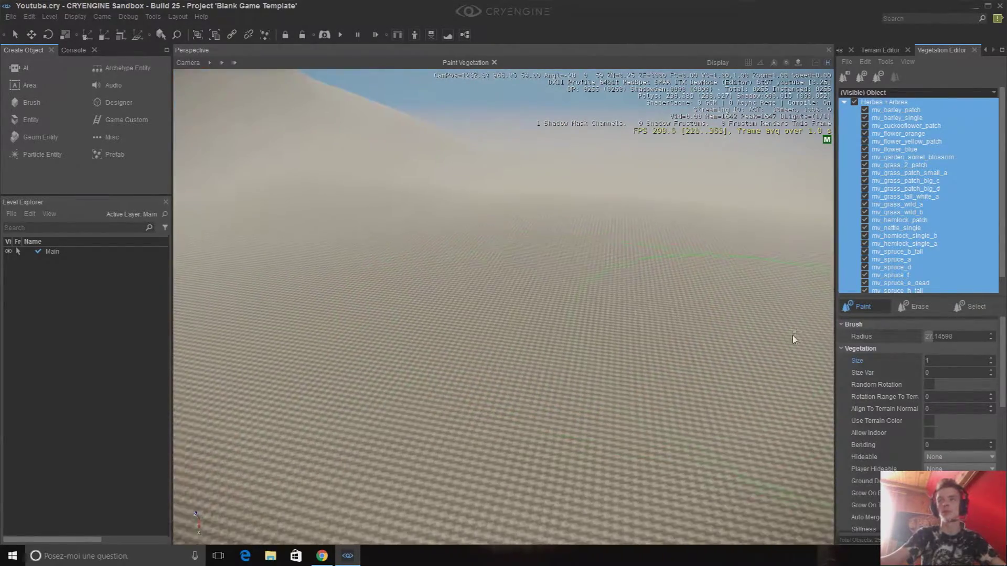
Enable Random Rotation for the selected vegetation objects and reduce the brush radius to about 9.72
left_click(928, 386)
right_click_drag(630, 331, 591, 334)
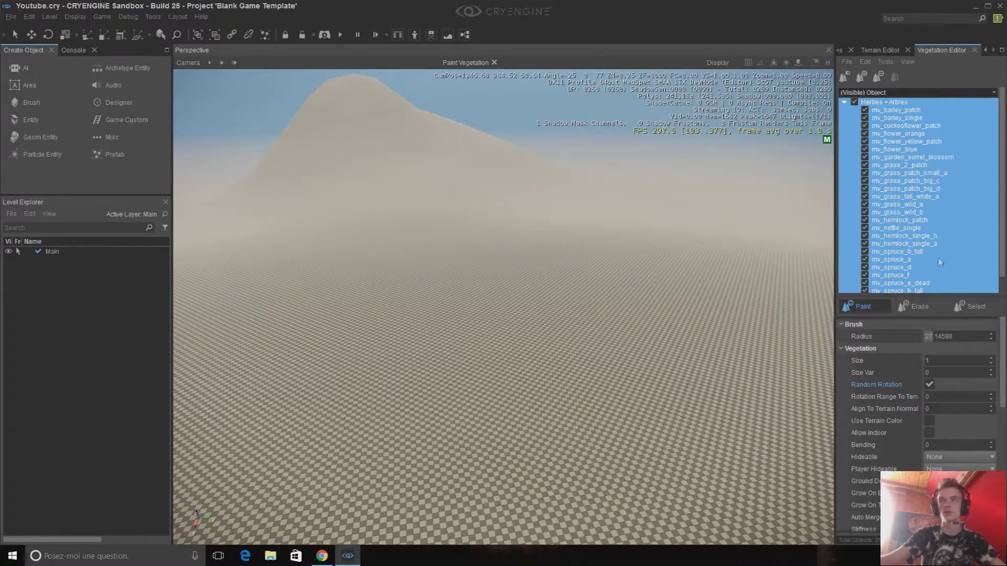
left_click_drag(928, 339, 913, 339)
Try painting a patch of all the selected vegetation on the flat terrain in front of the hill, and undo it
left_click(596, 336)
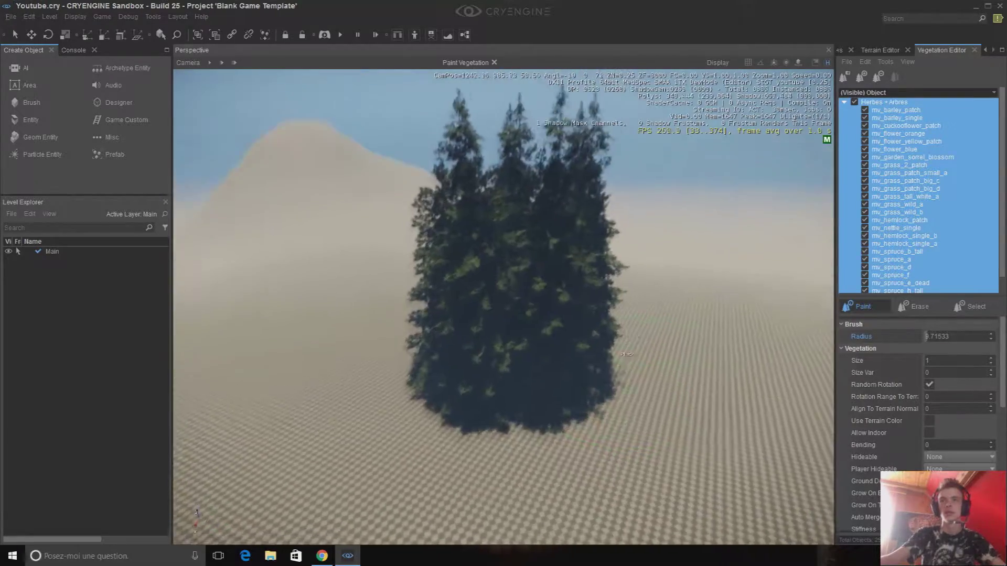
mouse_move(503, 314)
right_mouse_down()
mouse_move(412, 326)
mouse_move(438, 350)
right_mouse_up()
key("d")
key("a")
mouse_move(547, 181)
right_mouse_down()
mouse_move(440, 205)
mouse_move(457, 320)
mouse_move(489, 313)
right_mouse_up()
key("d")
key("s")
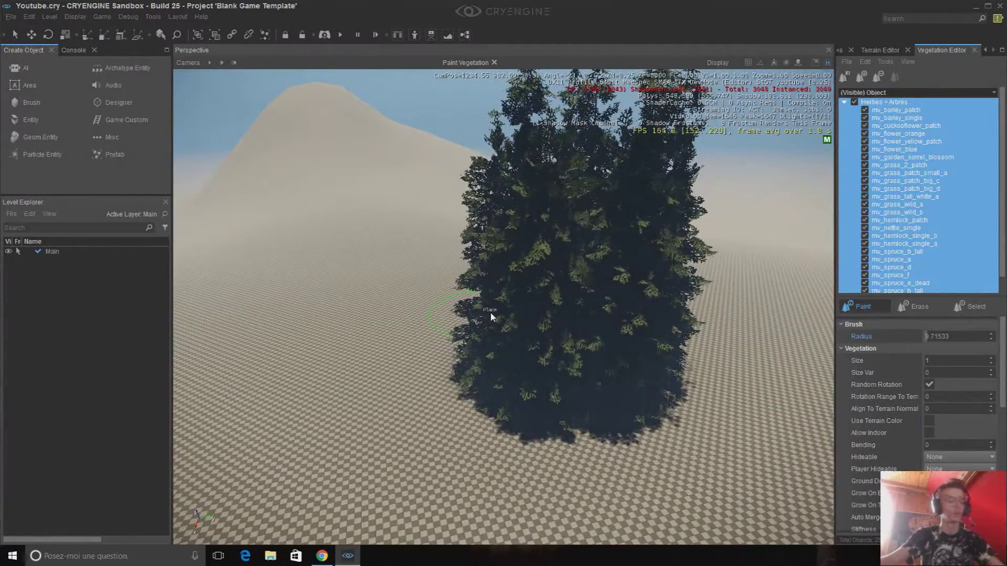
key("ctrl+z")
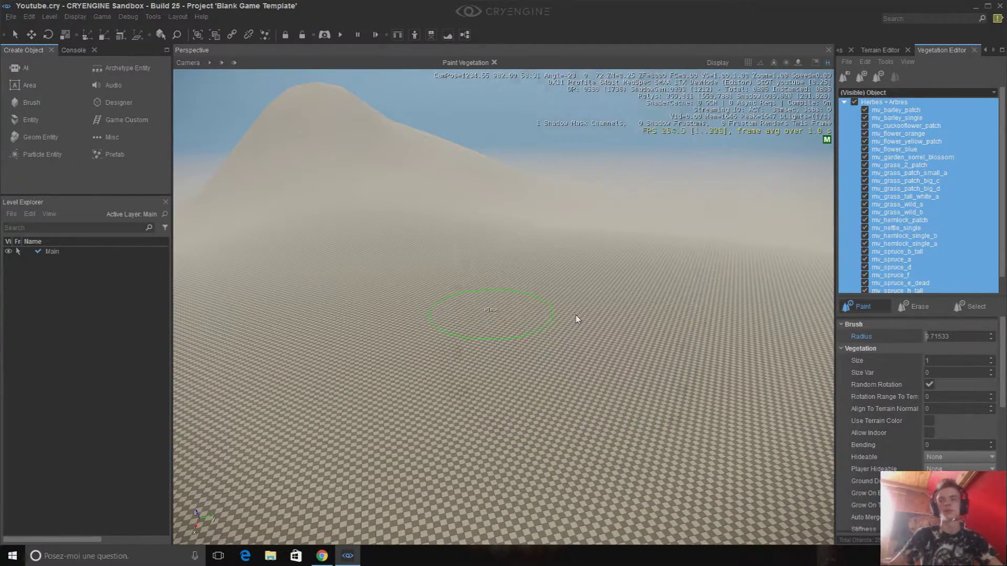
Examine the empty terrain around the hill and the surface of its steep slope
key("s")
key("d")
right_click_drag(576, 316, 551, 344)
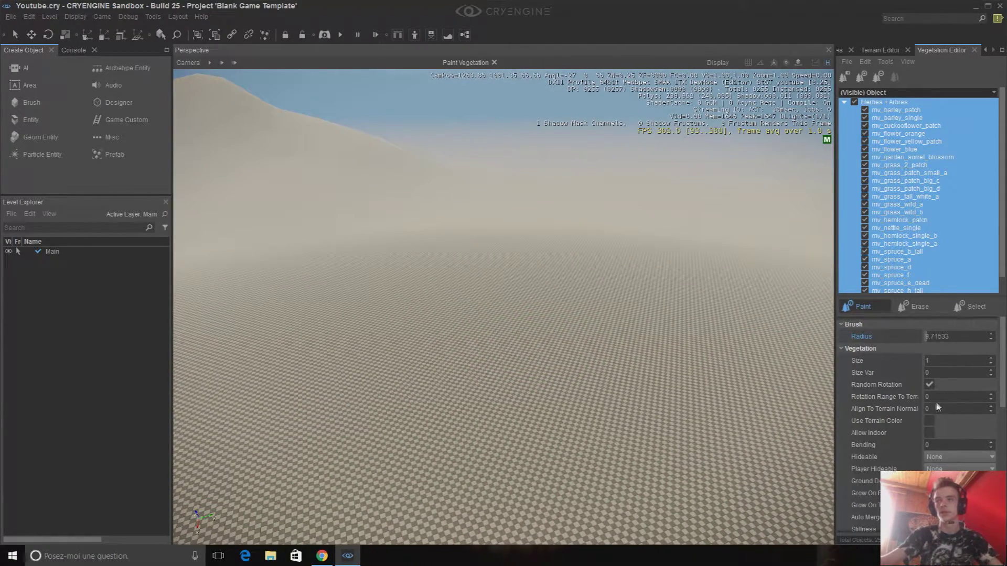
right_click_drag(593, 451, 517, 412)
key("w")
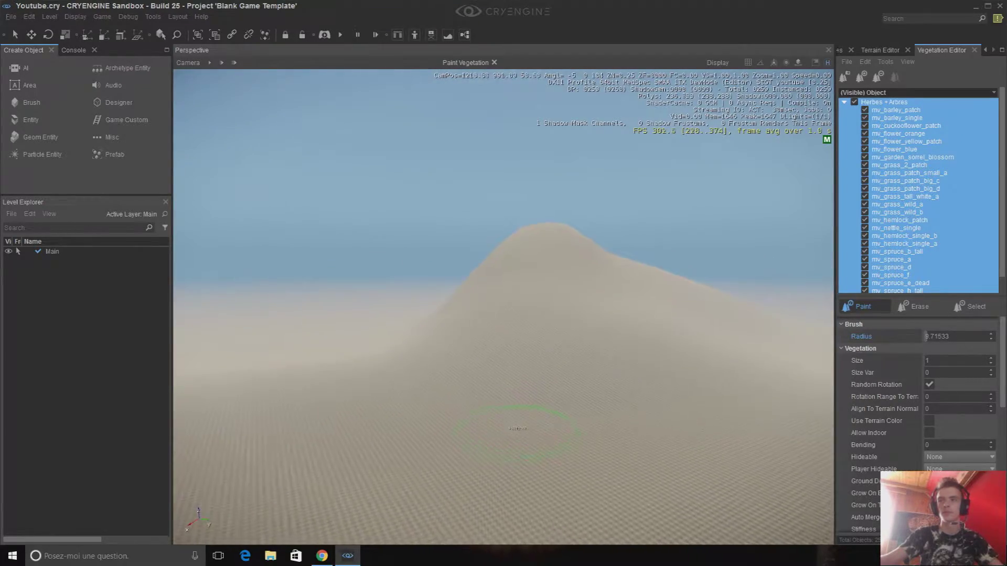
key("w")
right_click_drag(525, 465, 531, 464)
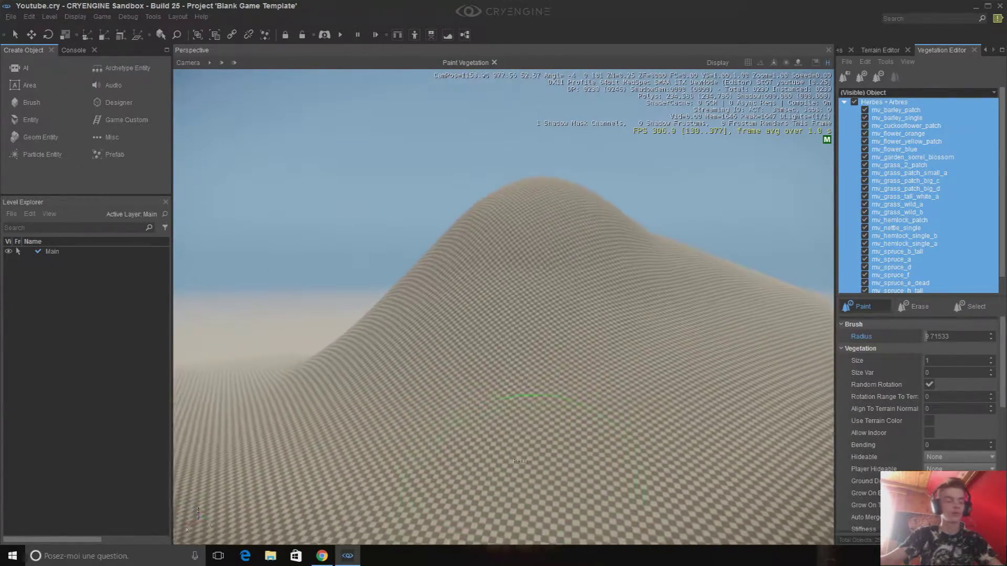
key("w")
right_click_drag(534, 536, 507, 370)
key("s")
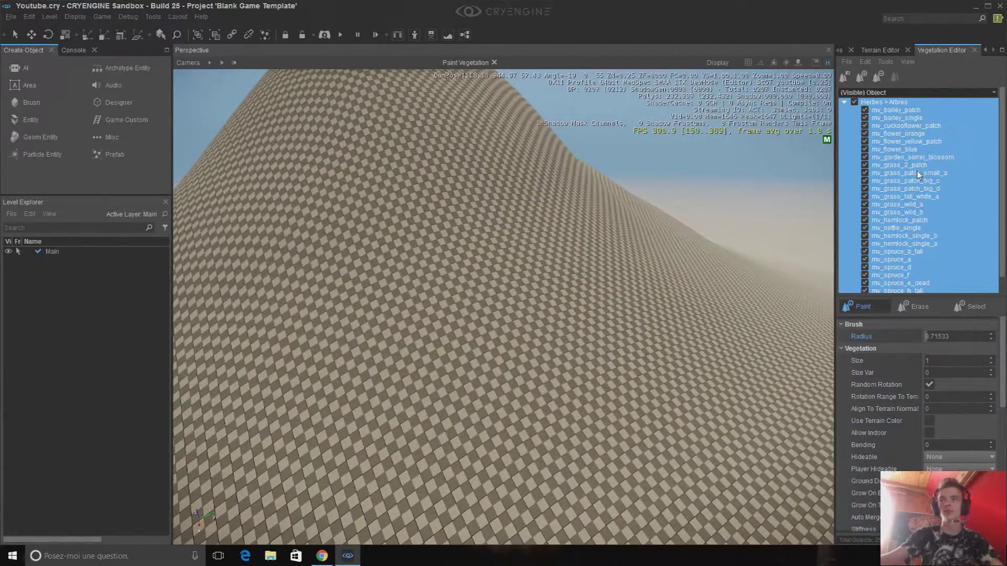
Paint mv_cuckooflower_patch, mv_flower_yellow_patch, mv_flower_blue, mv_garden_sorrel_blossom and mv_grass_patch_small_a onto the hill's slope
left_click(917, 172)
left_click(916, 157, "ctrl")
key("w")
right_click_drag(504, 336, 496, 336)
mouse_move(457, 336)
left_mouse_down()
mouse_move(482, 304)
mouse_move(494, 263)
left_mouse_up()
Set Align To Terrain Normal to 1 for the flowers and grass painted on the slope
key("w")
right_click_drag(494, 262, 690, 257)
key("a")
key("a")
key("s")
left_click(935, 410)
type("1")
key("Return")
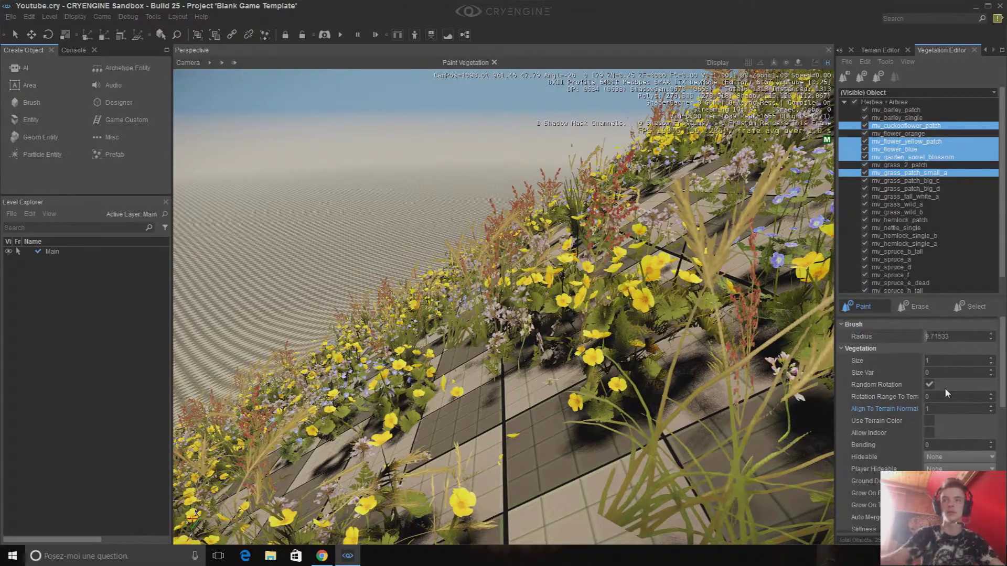
Try Align To Terrain Normal values of 2 and 5 on the slope plants, checking their tilt up close
key("w")
right_click_drag(655, 309, 665, 341)
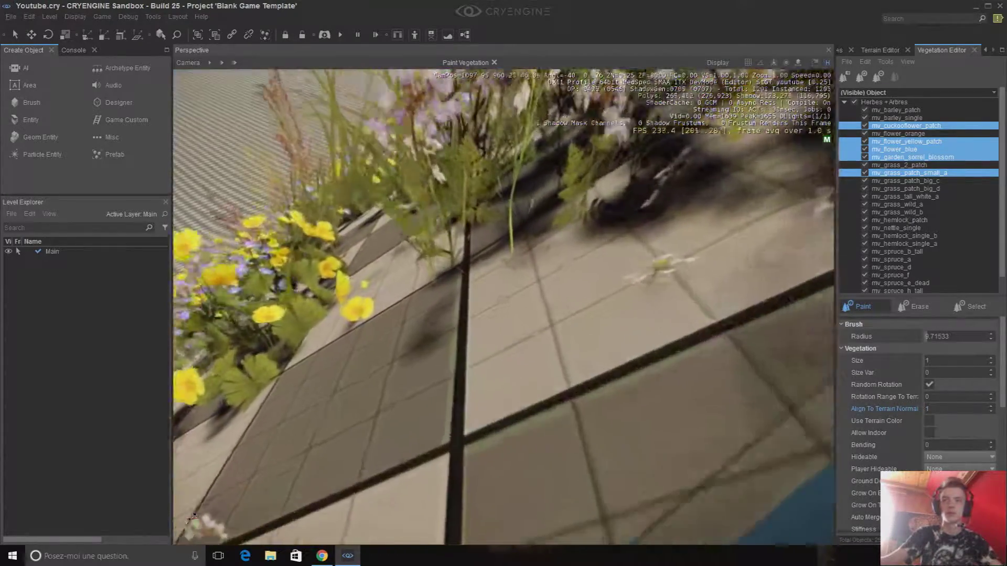
right_click_drag(584, 358, 578, 353)
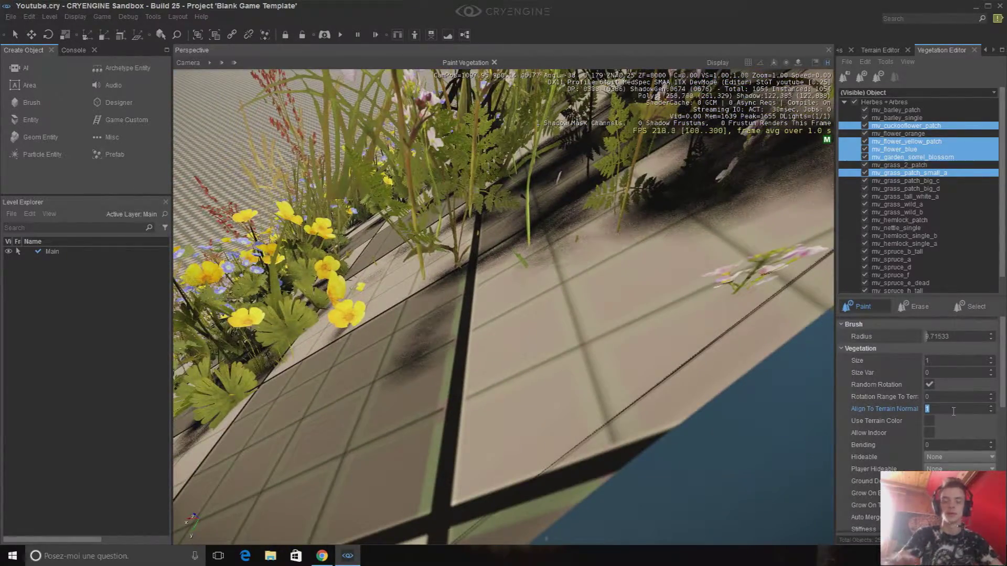
key("Return")
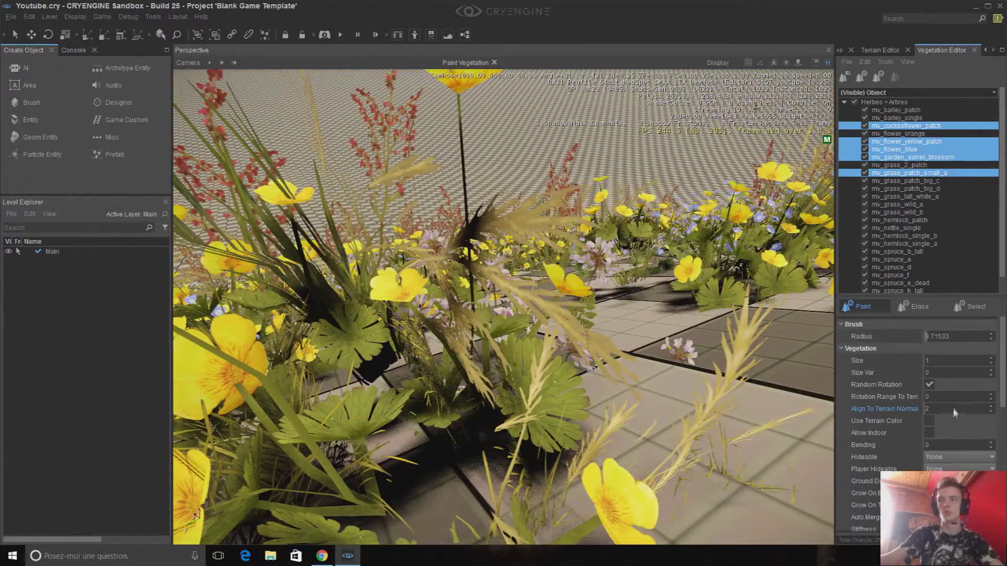
right_click_drag(609, 377, 609, 377)
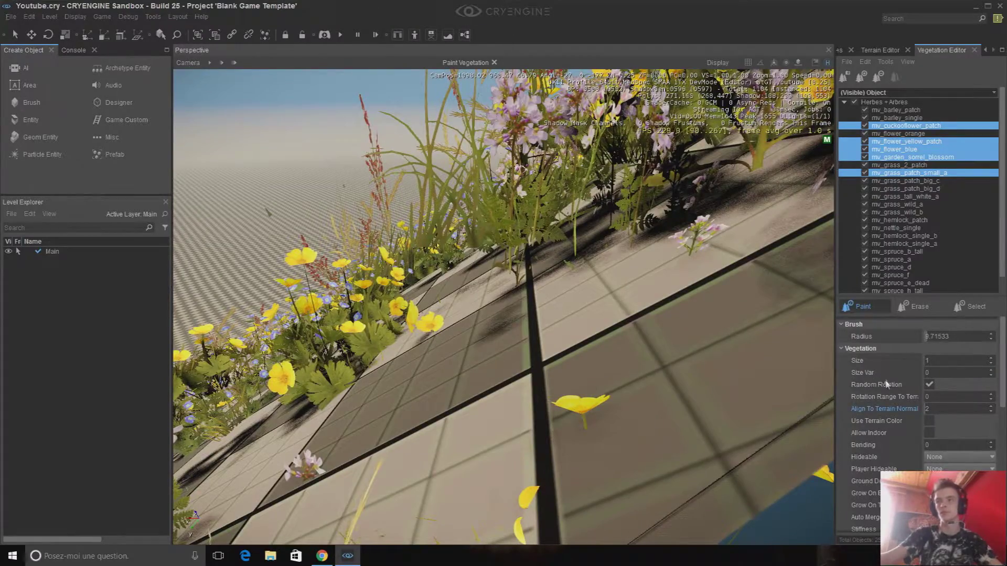
key("Return")
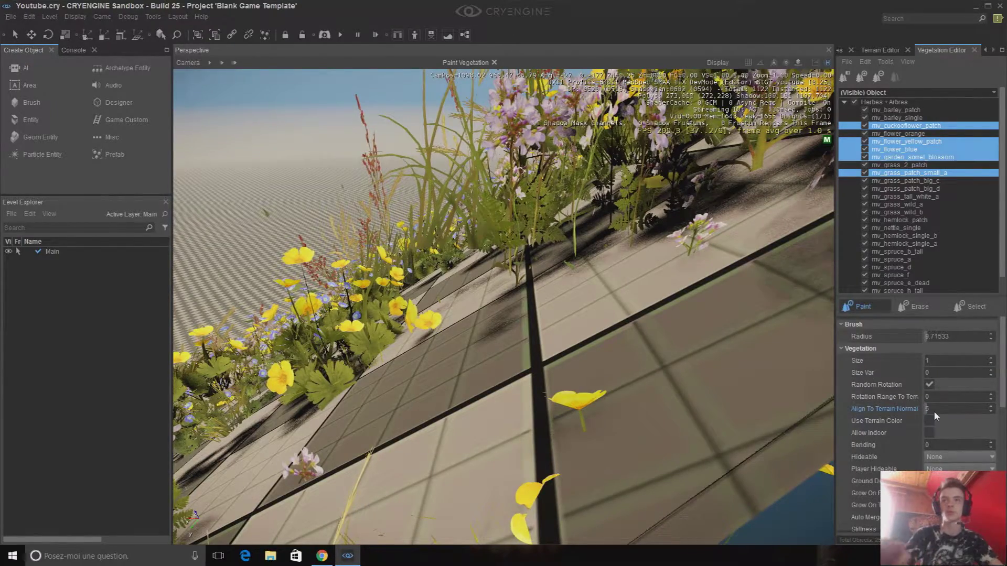
Try Align To Terrain Normal values of 20, 25 and 40 on the slope plants
right_click_drag(700, 381, 700, 381)
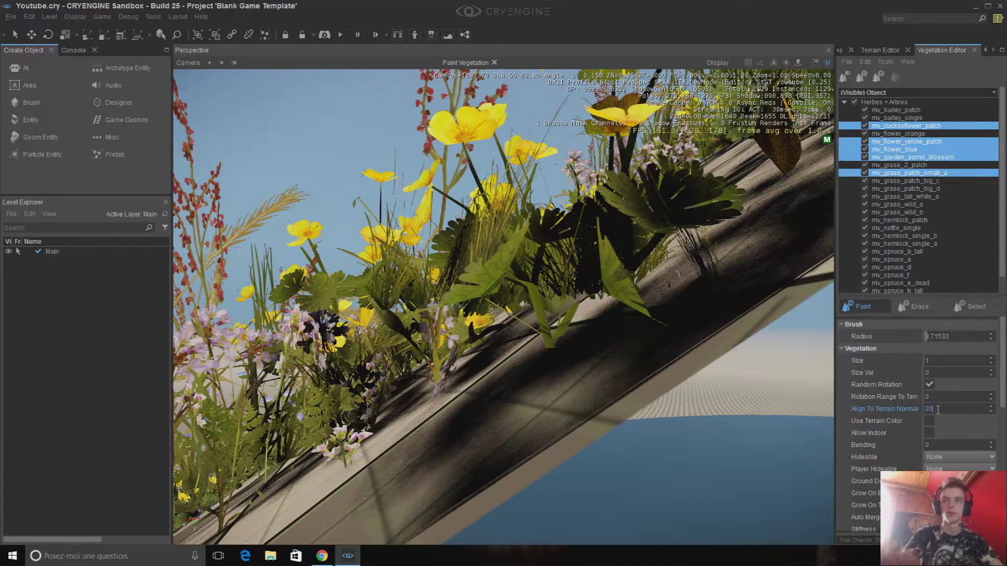
key("Return")
right_click_drag(836, 414, 836, 413)
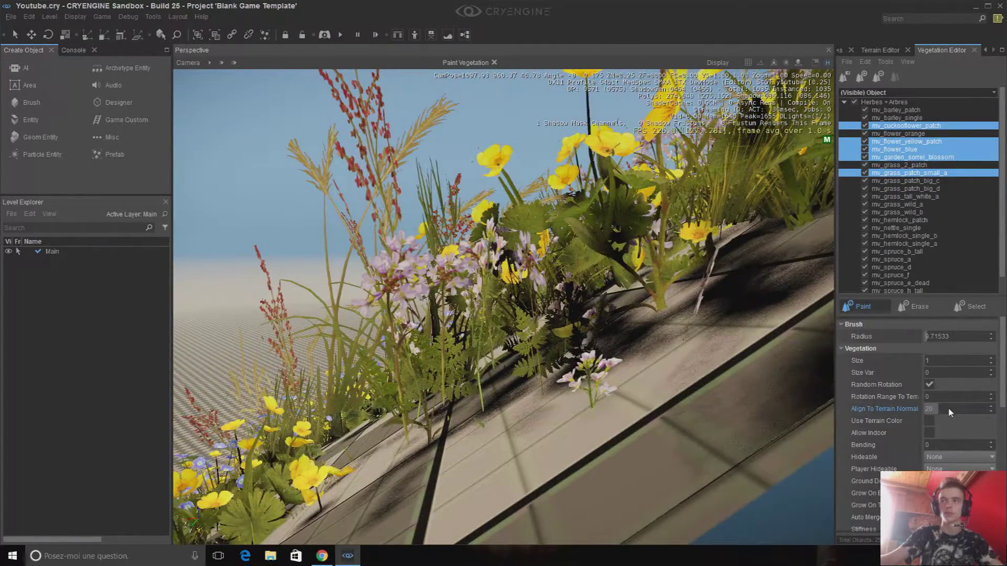
type("5")
key("Return")
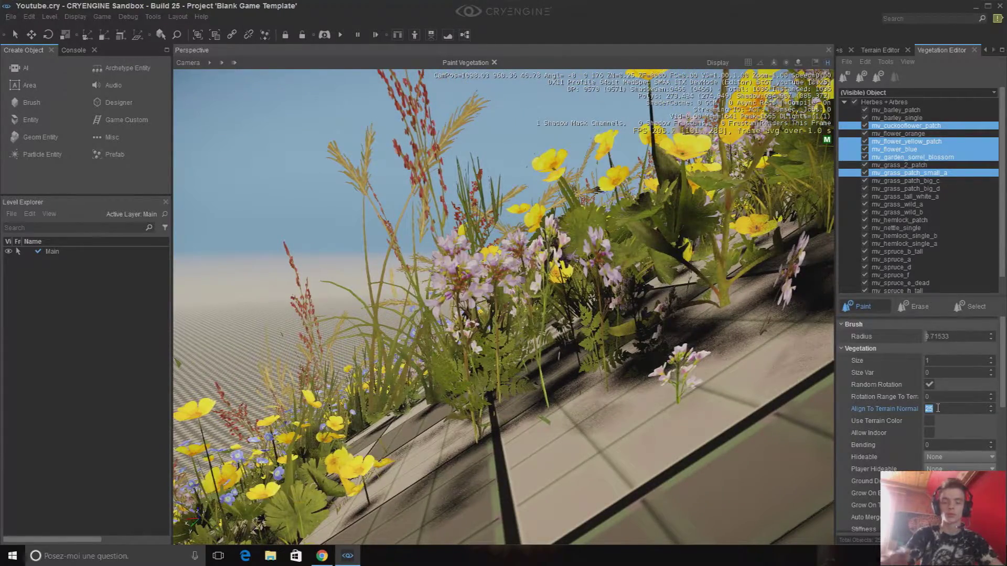
key("Return")
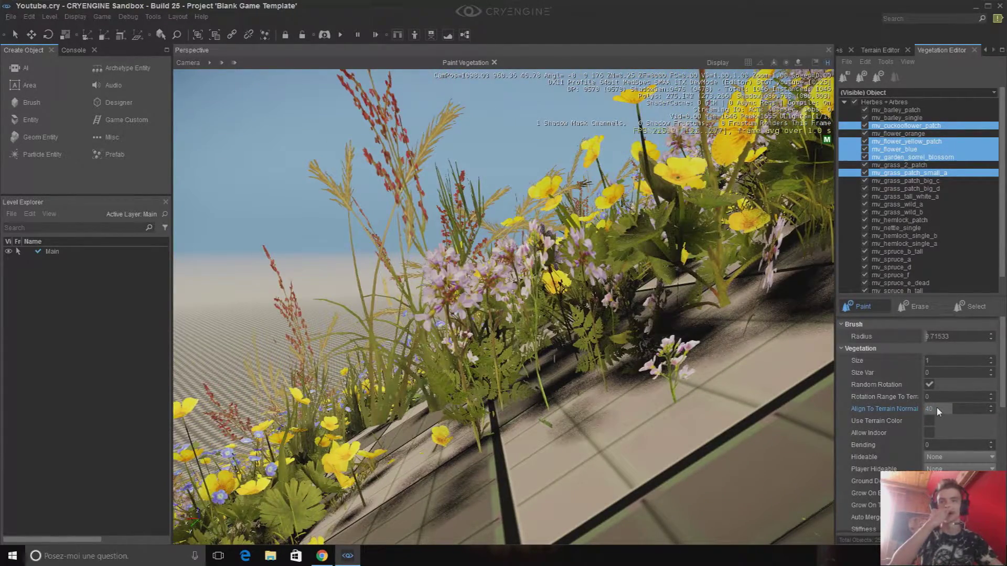
Set Align To Terrain Normal to 100 for the slope plants and inspect their orientation from several viewpoints
right_click_drag(720, 403, 720, 404)
key("s")
key("w")
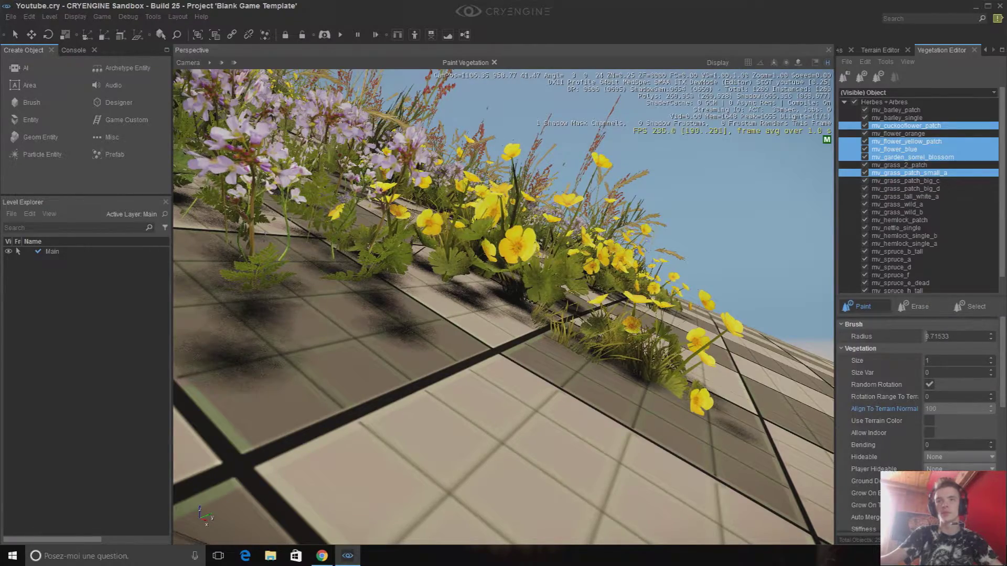
mouse_move(504, 307)
right_mouse_down()
mouse_move(393, 310)
mouse_move(501, 305)
mouse_move(445, 320)
mouse_move(512, 311)
mouse_move(619, 409)
mouse_move(516, 299)
right_mouse_up()
key("w")
key("w")
key("w")
key("s")
key("d")
Select mv_nettle_single, mv_spruce_b_tall and mv_spruce_d and activate vegetation painting over the flowered slope
scroll(894, 249, "down", 2)
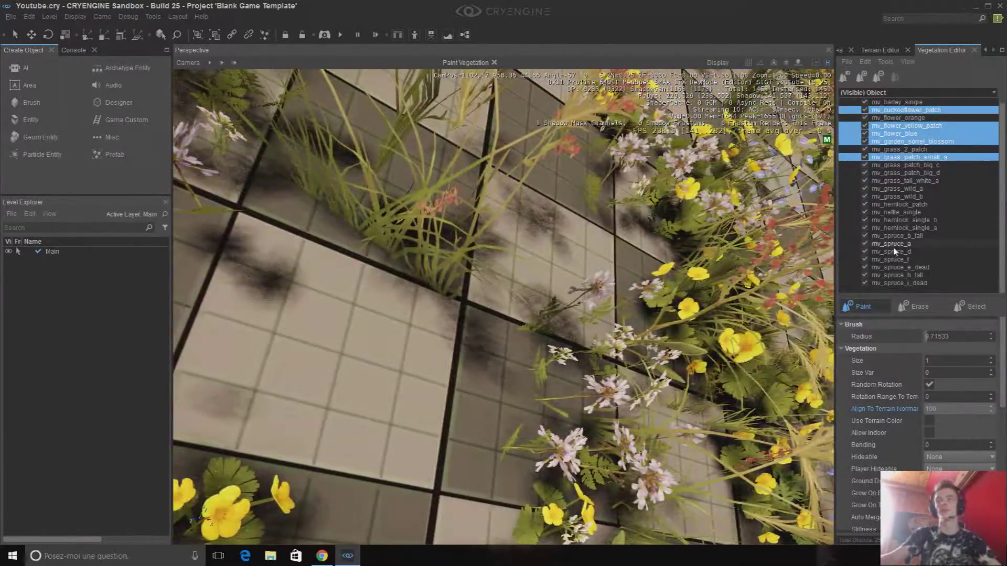
left_click(875, 260)
scroll(886, 197, "down", 4)
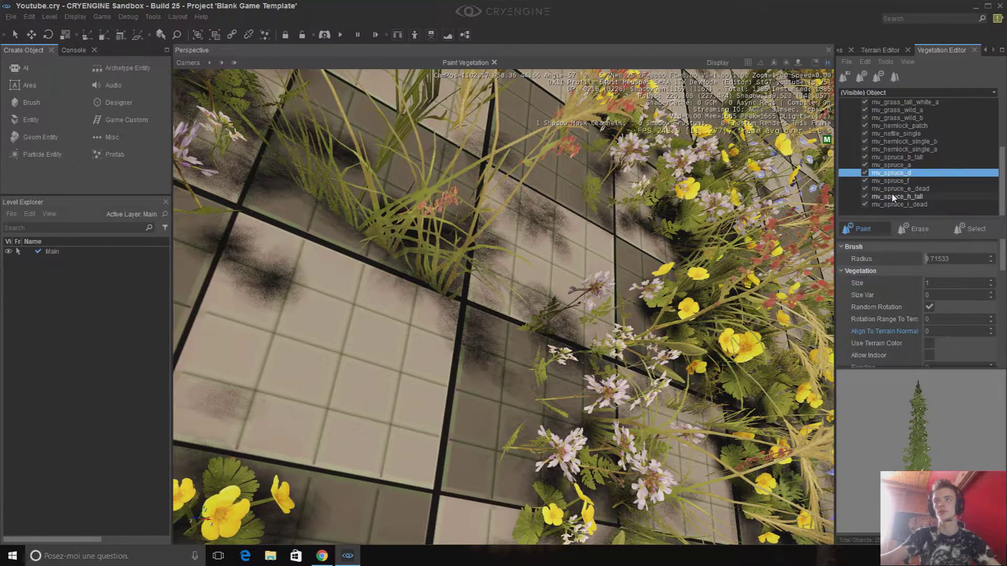
left_click(896, 157, "ctrl")
left_click(899, 213, "ctrl")
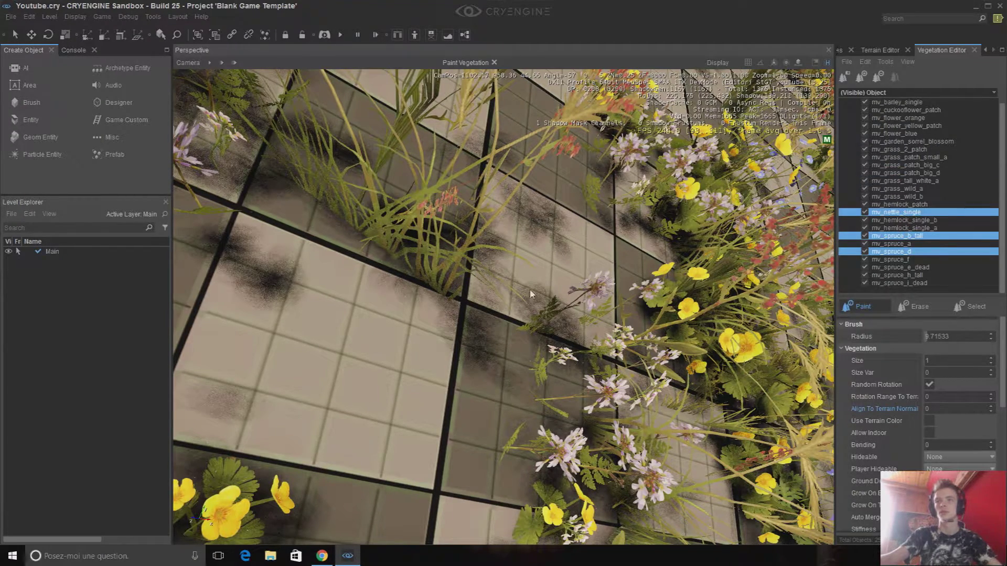
left_click(849, 309)
key("s")
mouse_move(566, 304)
right_mouse_down()
mouse_move(530, 257)
mouse_move(499, 299)
mouse_move(462, 236)
right_mouse_up()
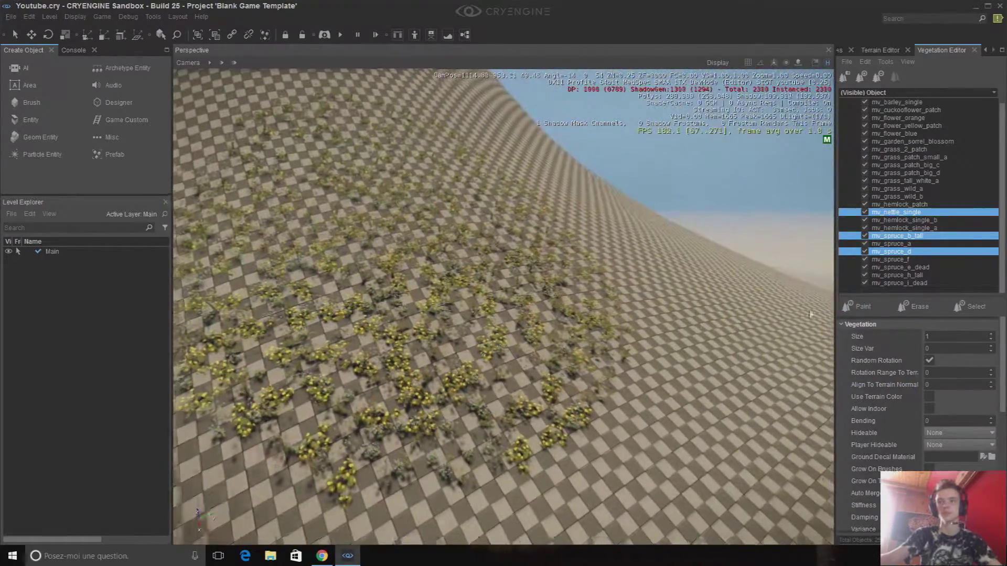
left_click(869, 311)
Try painting the selected spruces on the slope with the 9.72-radius brush, and undo it
left_click(575, 350)
key("s")
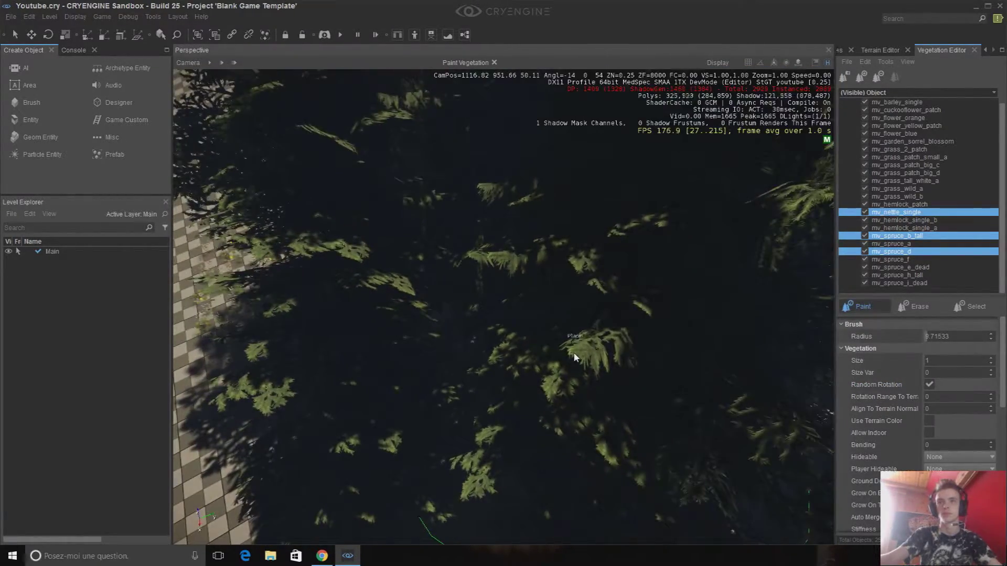
key("ctrl+z")
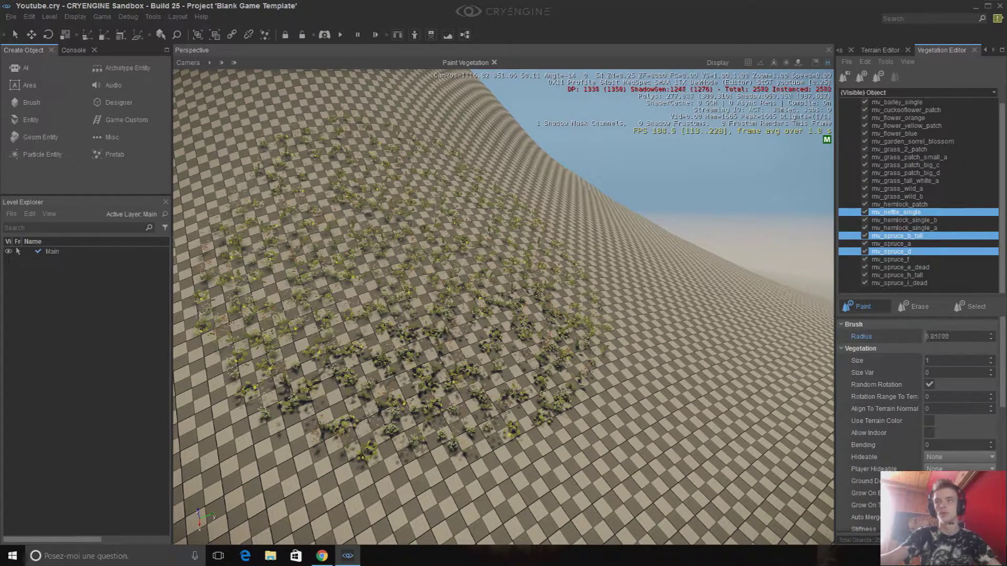
Paint a spruce among the flowers on the slope using a brush radius of 1, and view its base up close
left_click(553, 386)
key("w")
mouse_move(554, 386)
right_mouse_down()
mouse_move(550, 336)
mouse_move(488, 341)
right_mouse_up()
key("d")
key("d")
right_click_drag(586, 397, 487, 403)
mouse_move(589, 355)
right_mouse_down()
mouse_move(585, 402)
mouse_move(579, 367)
right_mouse_up()
key("w")
key("a")
right_click_drag(574, 282, 608, 279)
key("w")
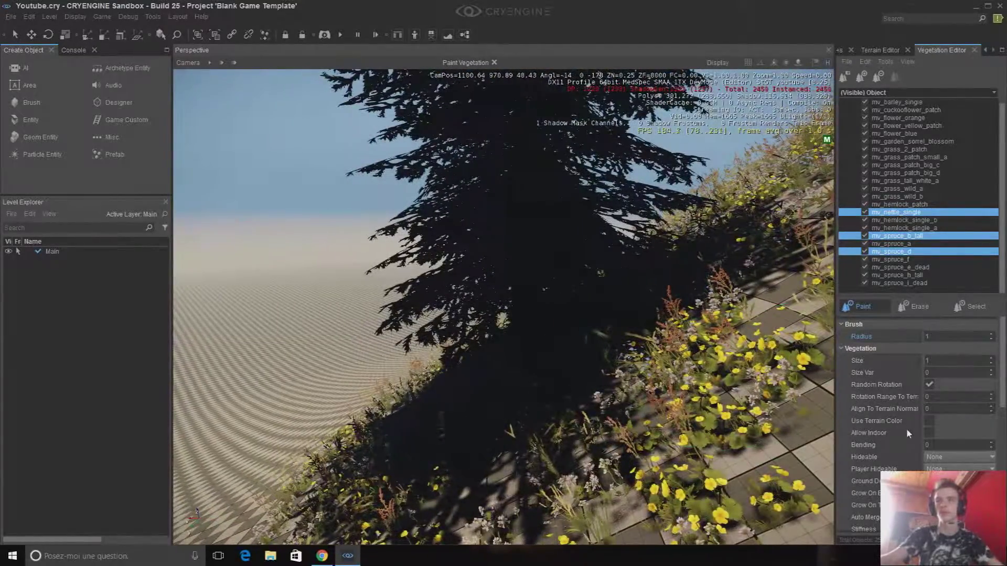
Set Align To Terrain Normal to 100 for the selected spruces and nettle, and inspect the tree's tilt
double_click(932, 408)
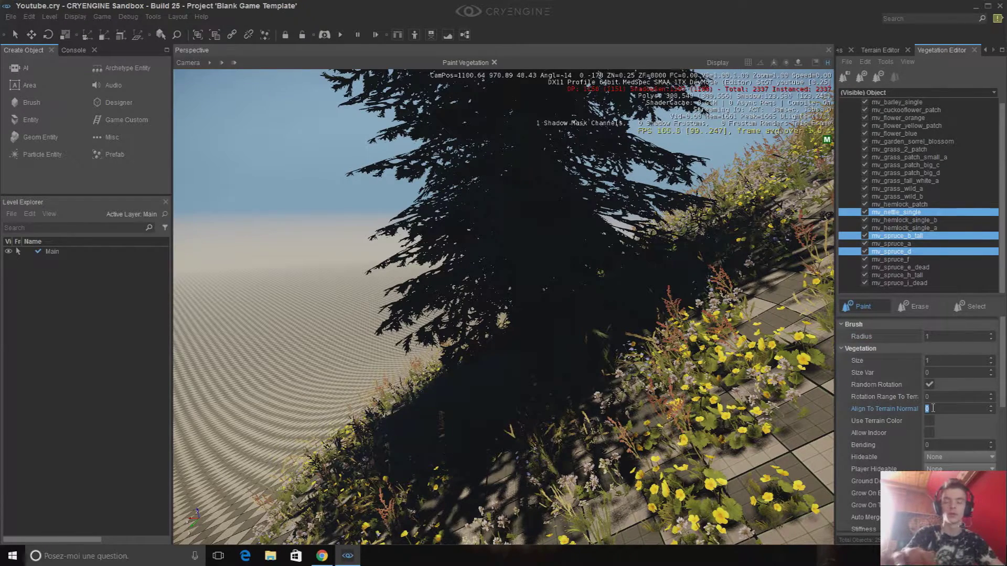
type("100")
key("Return")
right_click_drag(705, 391, 496, 271)
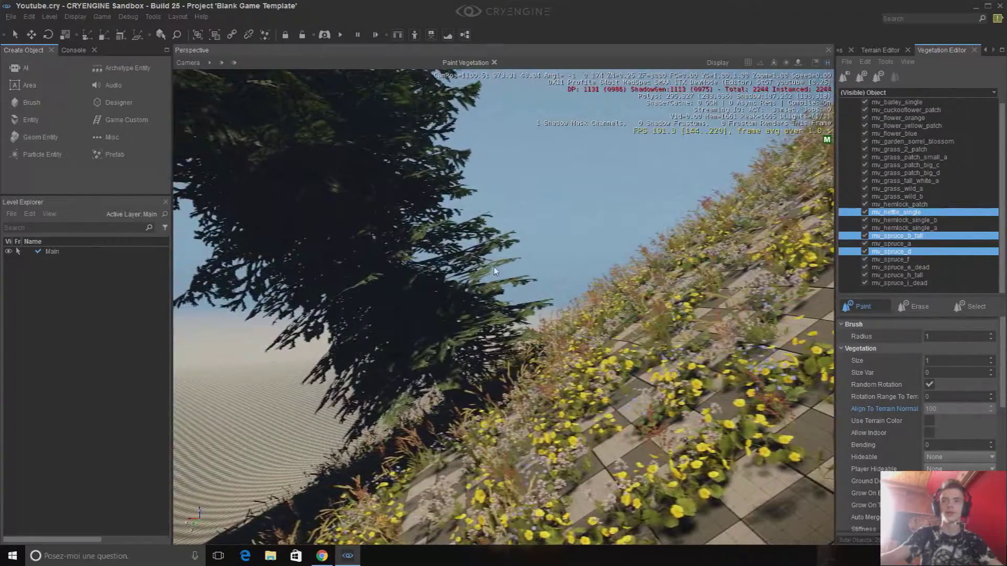
right_click_drag(429, 209, 343, 178)
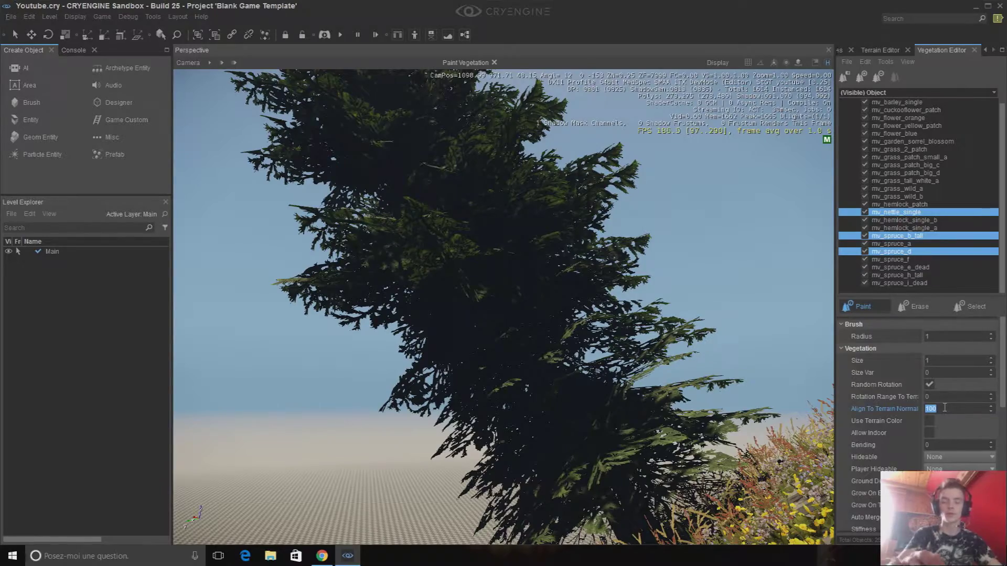
Set Align To Terrain Normal to 0 for the selected spruces and nettle, and check the tree on the slope
key("Return")
right_click_drag(581, 403, 655, 407)
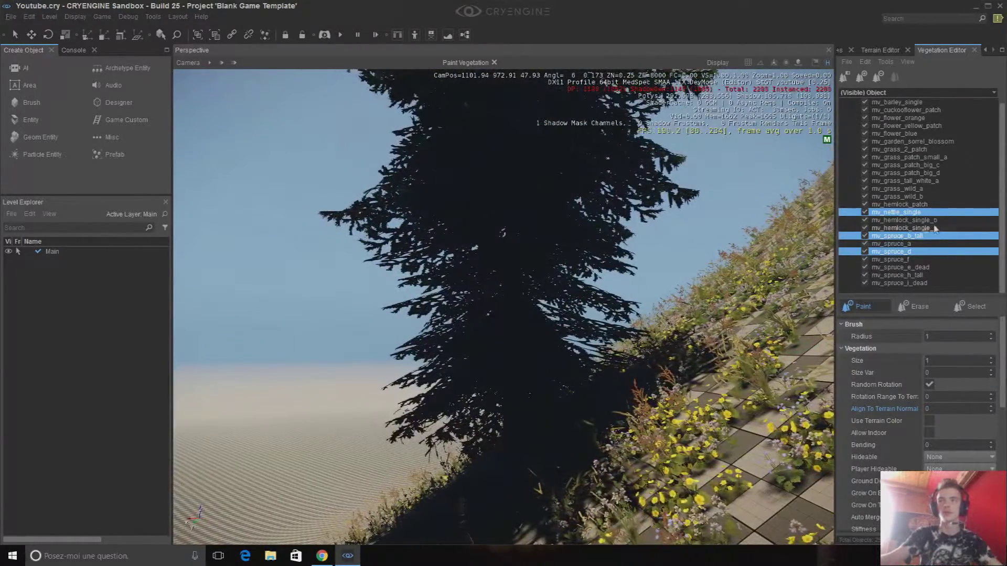
key("s")
mouse_move(525, 314)
right_mouse_down()
mouse_move(530, 401)
mouse_move(619, 399)
mouse_move(614, 385)
mouse_move(561, 377)
right_mouse_up()
Leave vegetation painting, select all the painted plants and the spruce on the slope, and delete them
key("Escape")
key("s")
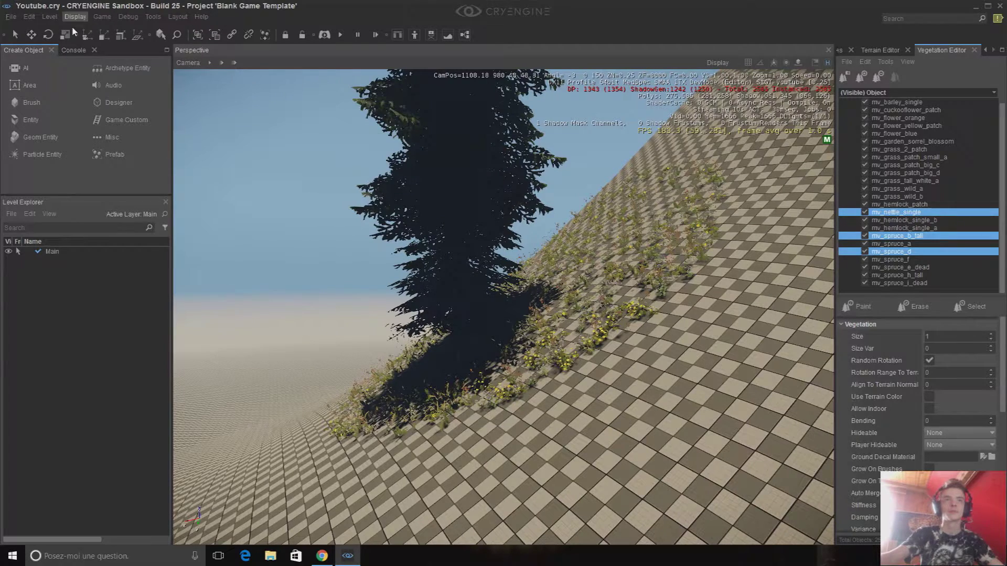
left_click_drag(471, 300, 239, 462)
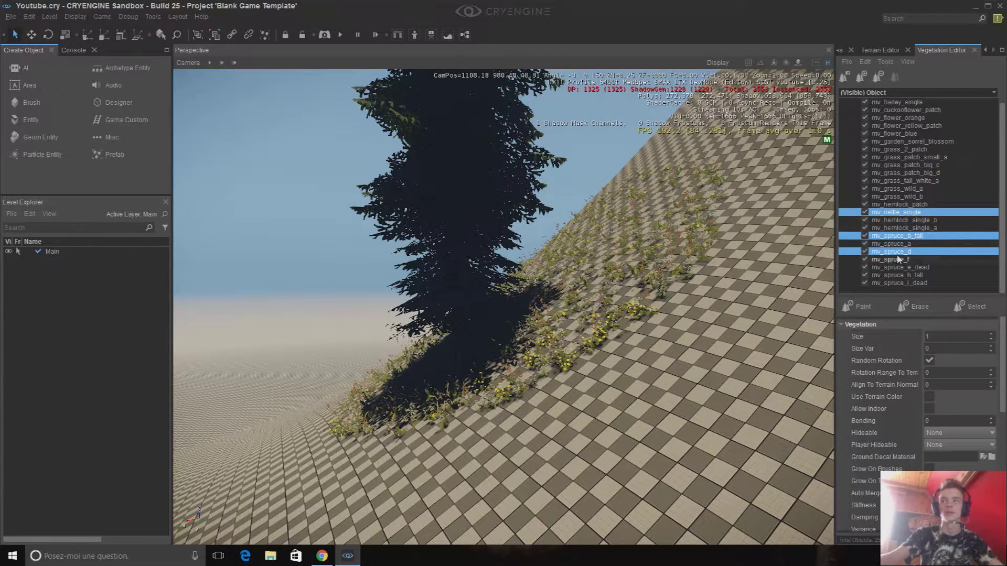
scroll(893, 214, "up", 1)
left_click(865, 103)
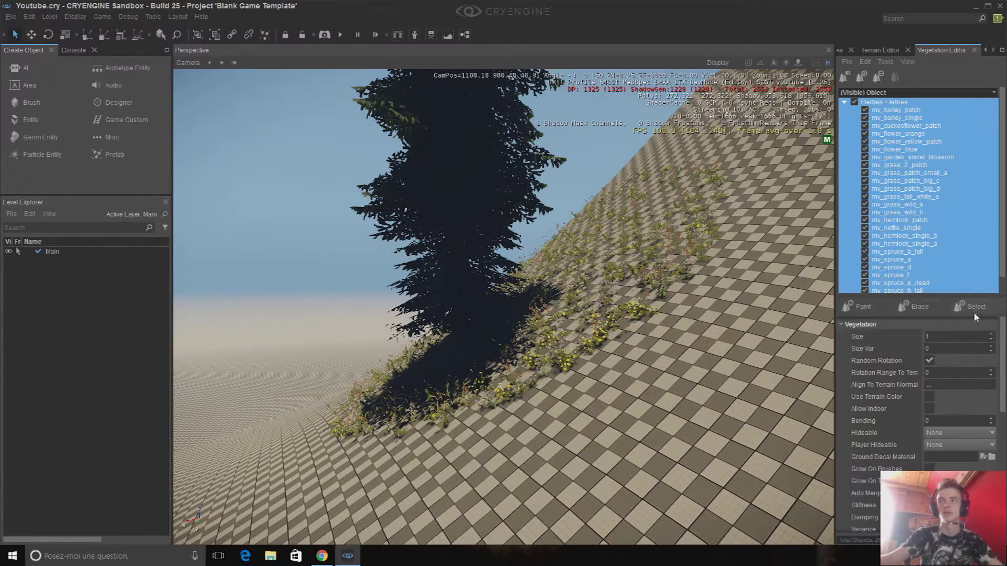
left_click_drag(717, 196, 312, 495)
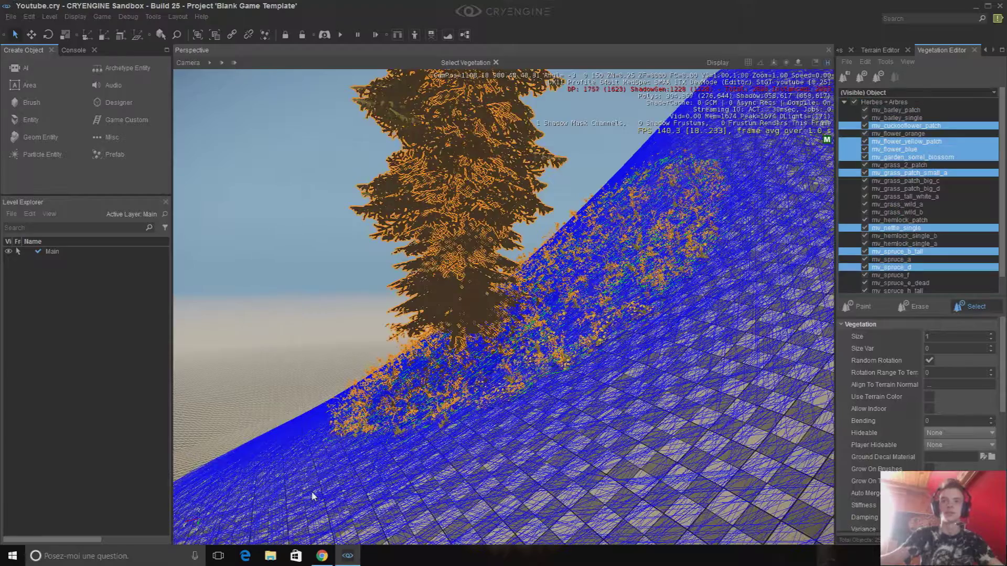
key("Delete")
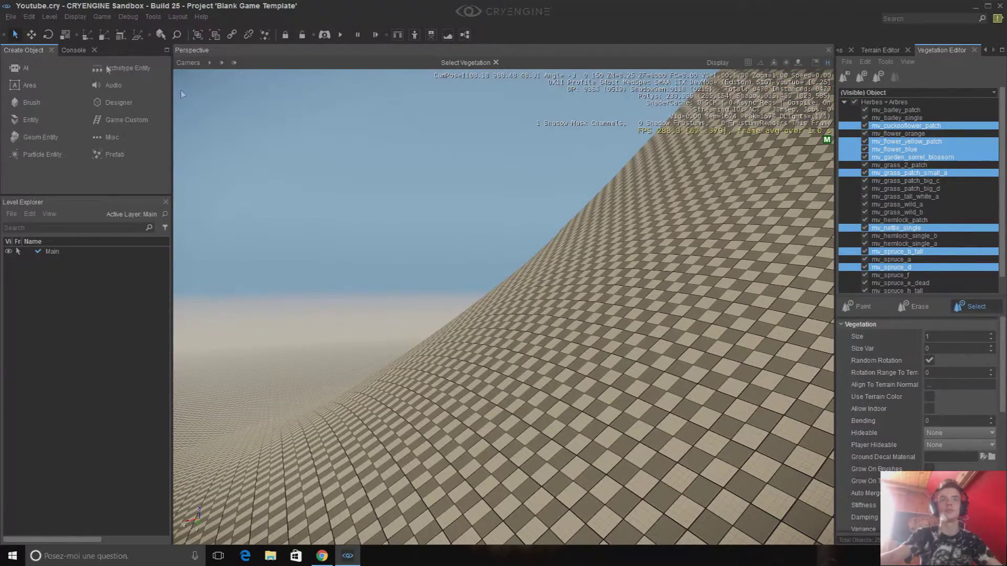
Select the whole Herbes + Arbres group for painting over flat terrain and enlarge the brush radius to about 22.8
mouse_move(559, 334)
right_mouse_down()
mouse_move(587, 341)
mouse_move(559, 334)
mouse_move(600, 333)
mouse_move(593, 319)
mouse_move(583, 326)
mouse_move(577, 280)
mouse_move(575, 315)
mouse_move(629, 331)
mouse_move(751, 200)
mouse_move(763, 205)
right_mouse_up()
left_click(598, 328)
left_click(883, 102)
left_click(862, 306)
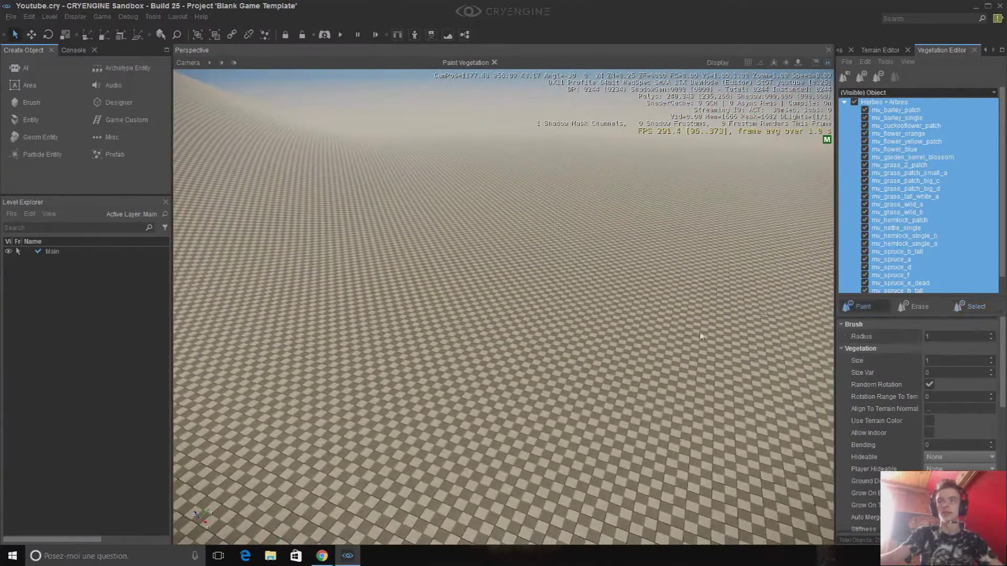
right_click_drag(702, 337, 694, 341)
key("d")
left_click_drag(930, 338, 960, 338)
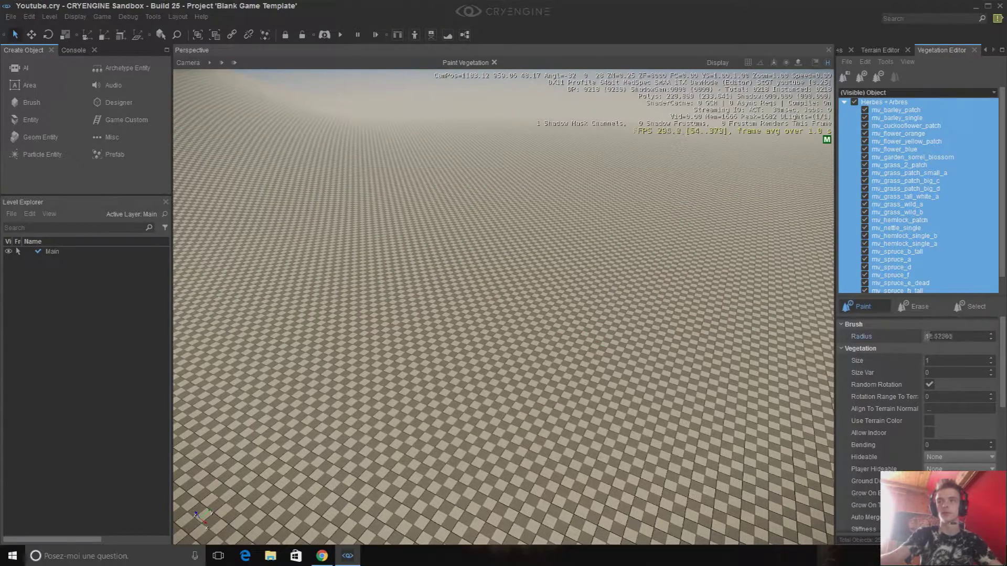
key("s")
key("d")
Set Align To Terrain Normal to 100 for all objects in the Herbes + Arbres group
right_click_drag(619, 315, 661, 302)
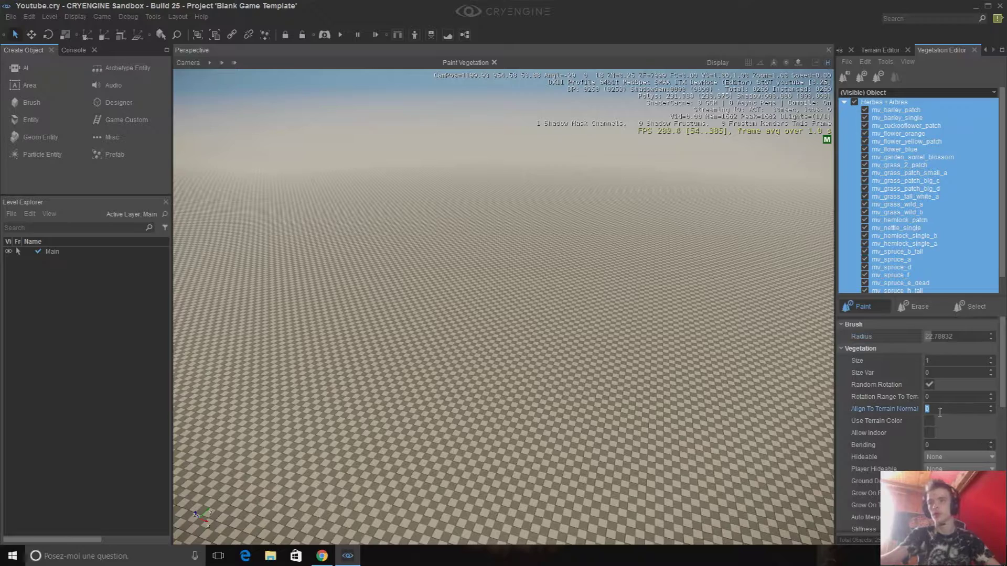
type("100")
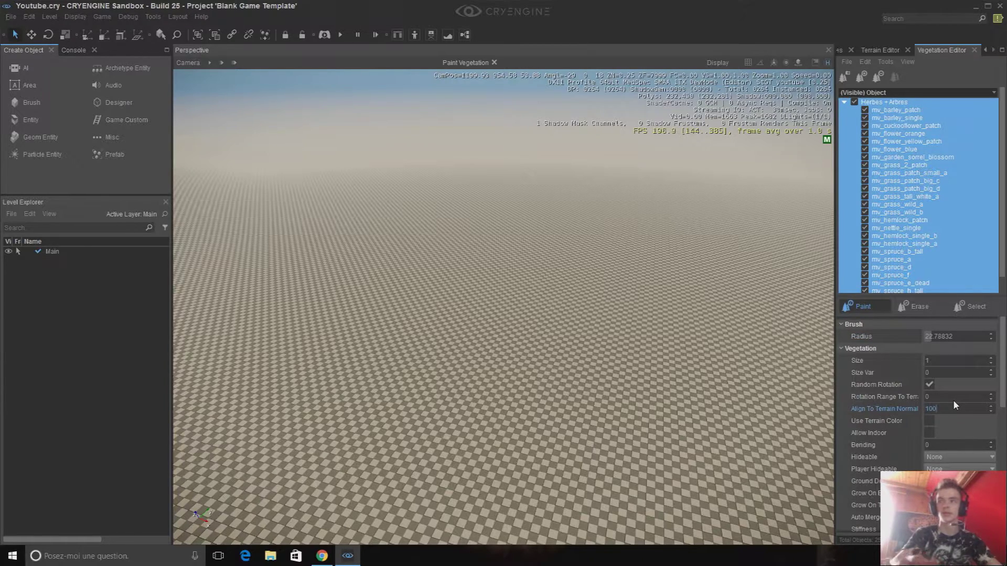
key("Return")
Survey the flat terrain and examine the group's vegetation properties from Bending down to Density
key("d")
right_click_drag(549, 360, 569, 362)
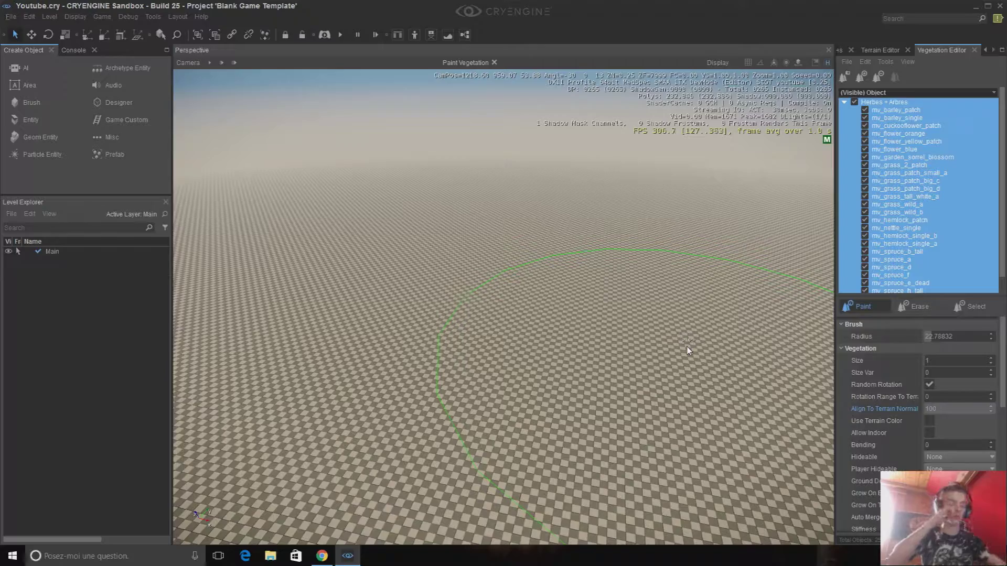
key("d")
mouse_move(687, 347)
right_mouse_down()
mouse_move(654, 332)
mouse_move(656, 323)
right_mouse_up()
key("w")
right_click_drag(548, 350, 528, 337)
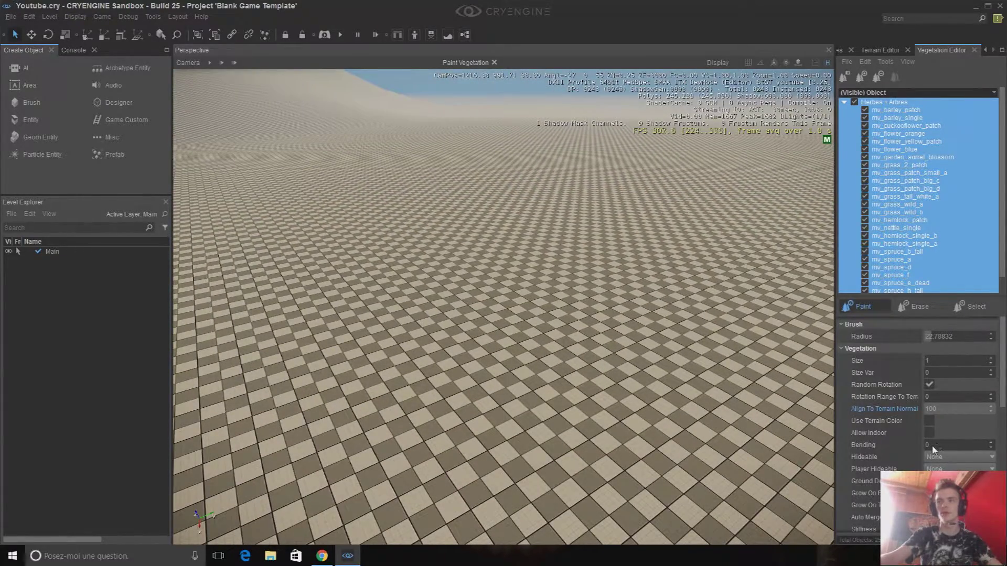
right_click_drag(734, 395, 610, 373)
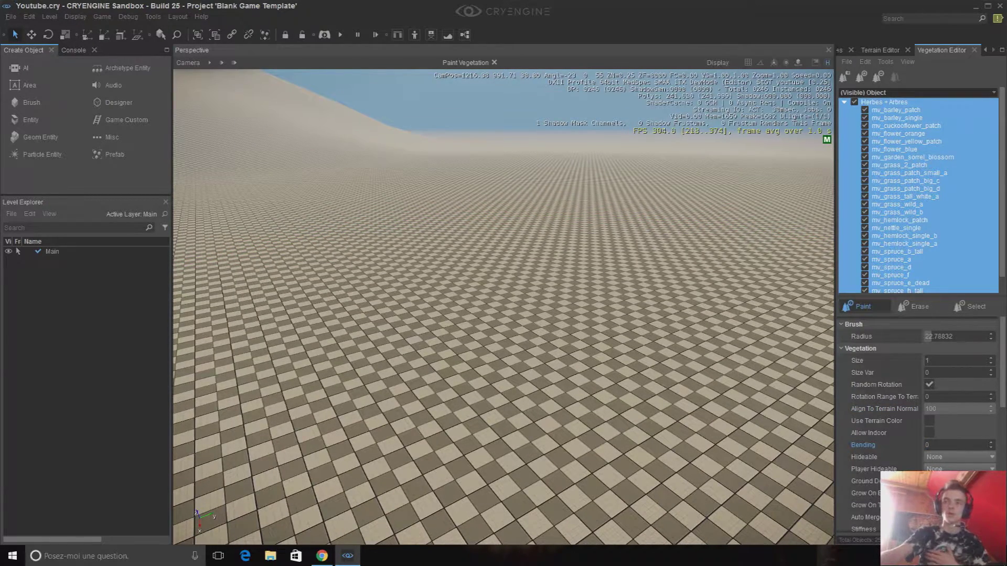
scroll(940, 442, "down", 4)
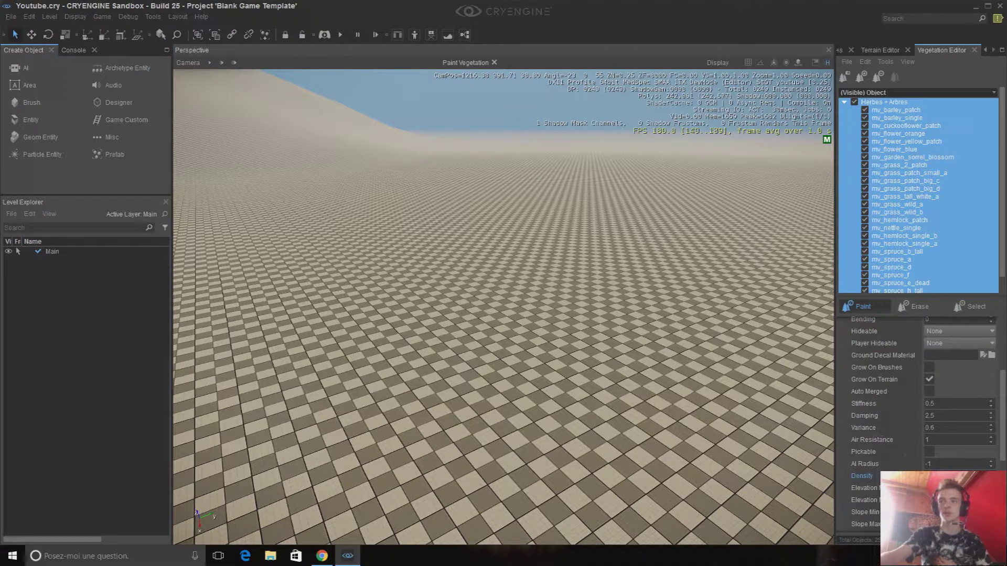
Paint the selected grasses, flowers and spruces on the flat terrain and view the planted trees up close
key("s")
mouse_move(529, 328)
right_mouse_down()
mouse_move(538, 326)
mouse_move(509, 328)
mouse_move(555, 331)
right_mouse_up()
key("s")
key("s")
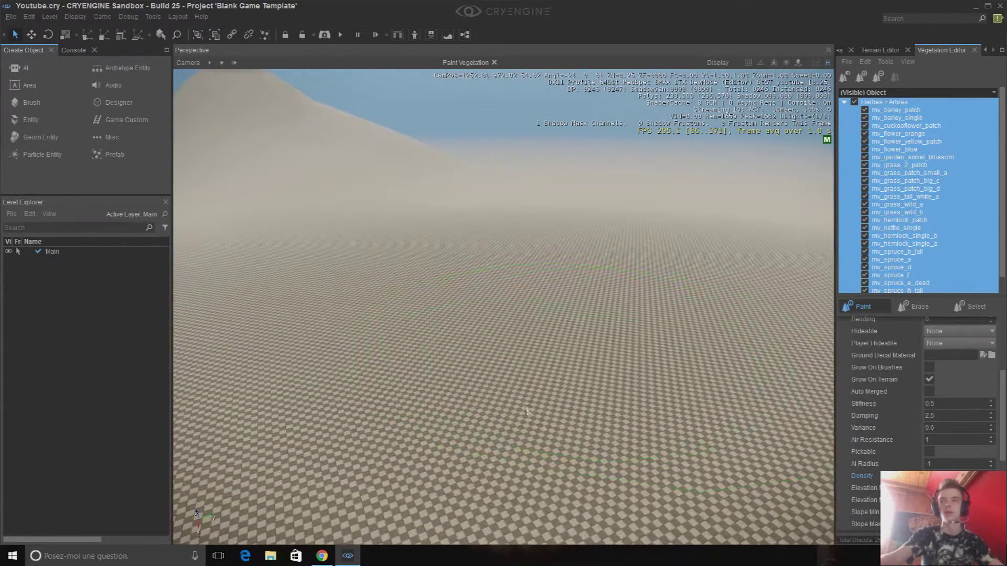
left_click(438, 282)
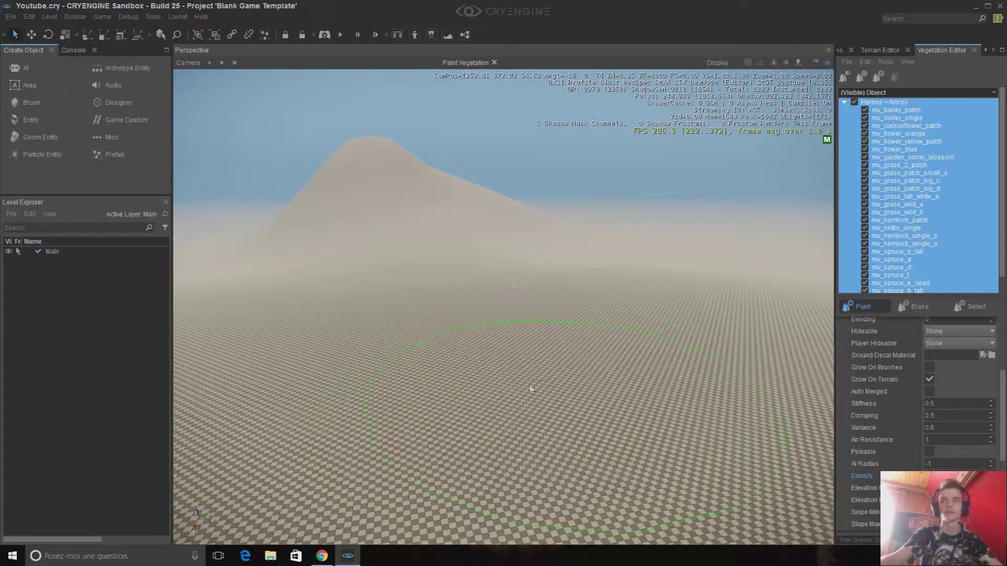
right_click_drag(530, 389, 579, 402)
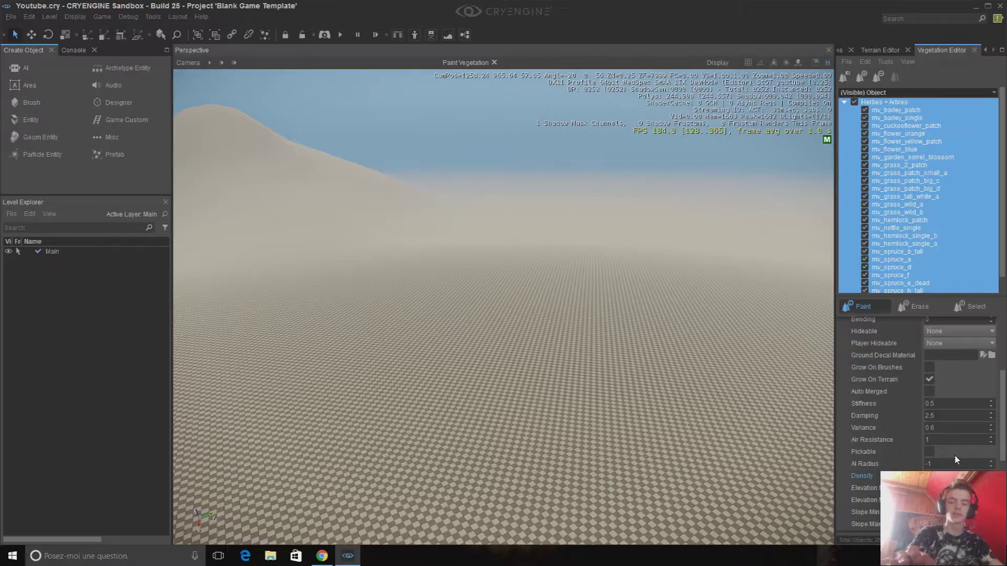
left_click(571, 411)
key("w")
mouse_move(572, 411)
right_mouse_down()
mouse_move(590, 409)
mouse_move(577, 379)
mouse_move(587, 375)
mouse_move(579, 367)
mouse_move(567, 415)
mouse_move(538, 396)
mouse_move(529, 368)
mouse_move(530, 405)
mouse_move(535, 375)
mouse_move(566, 436)
right_mouse_up()
scroll(910, 259, "down", 2)
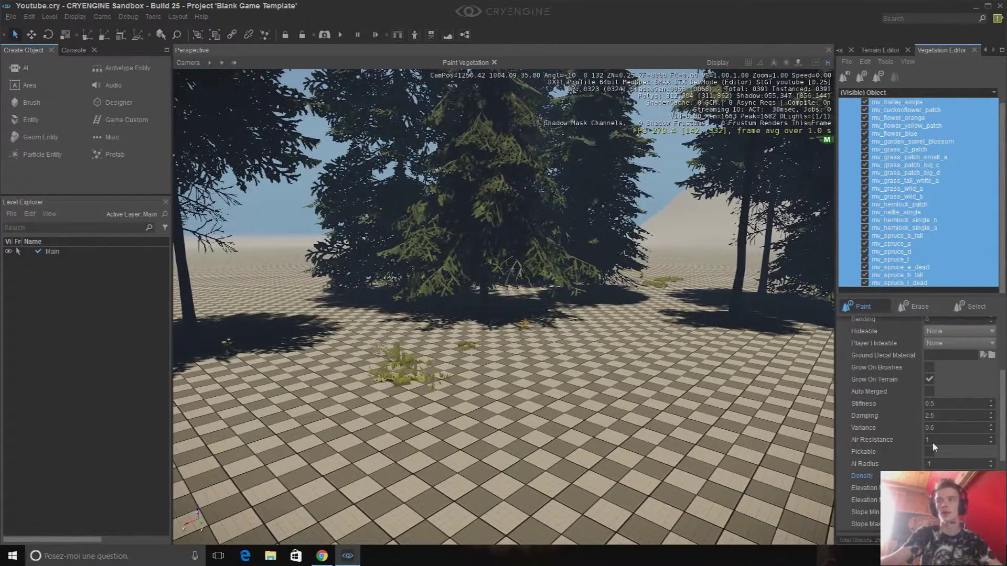
Try a Bending of 10 and then 5 on the whole group while watching the painted trees
scroll(930, 398, "up", 3)
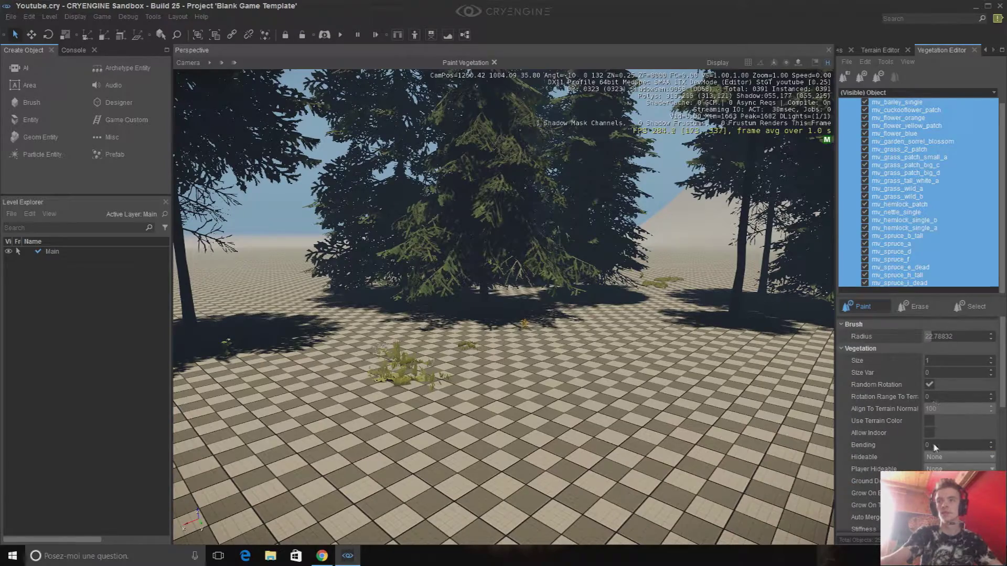
right_click_drag(664, 442, 592, 391)
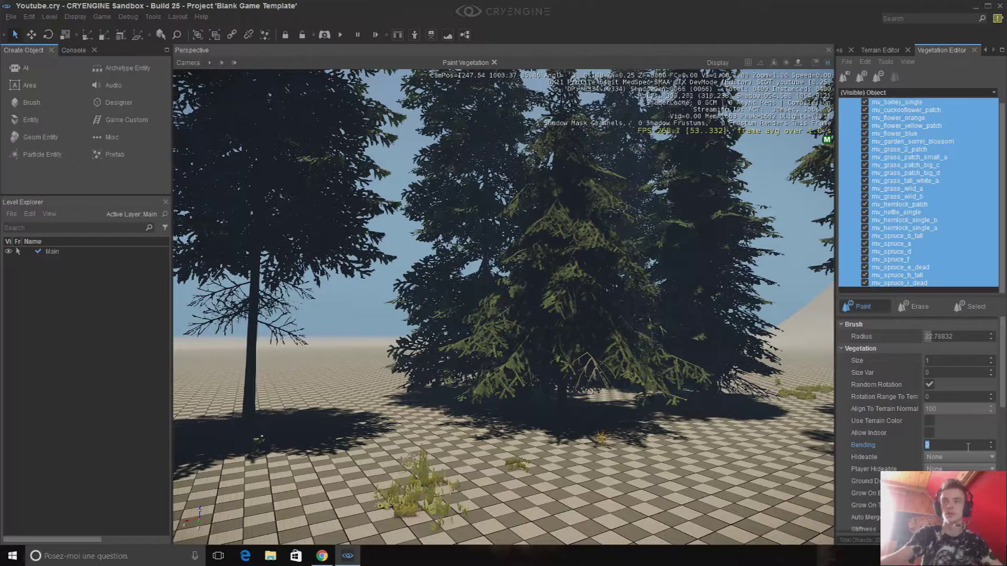
type("0")
key("Return")
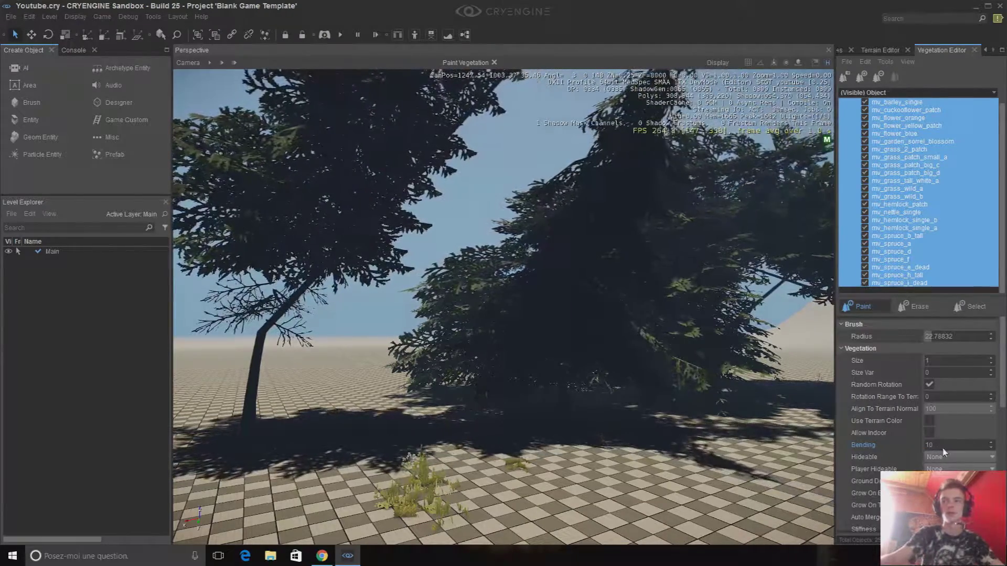
type("5")
key("Return")
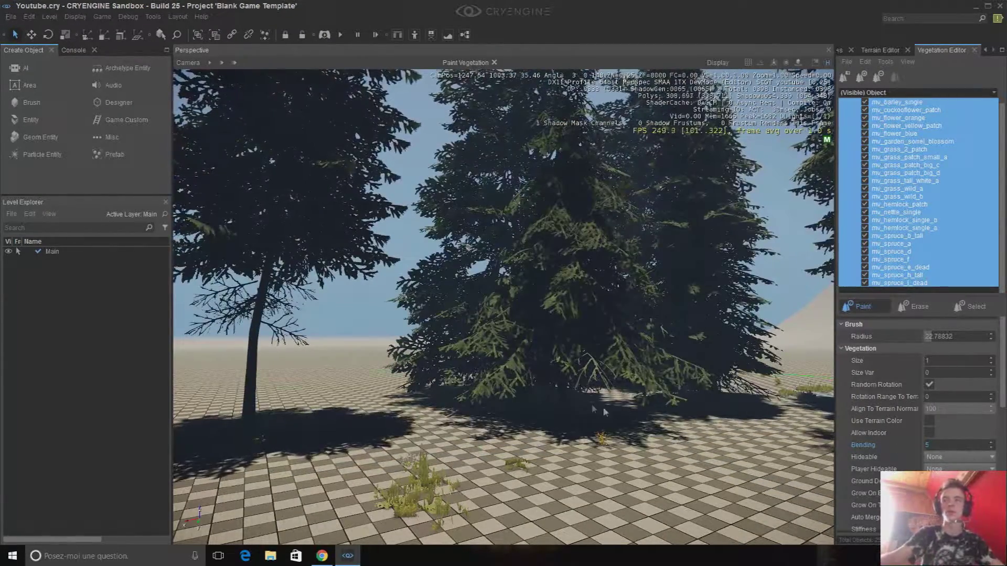
right_click_drag(602, 407, 603, 367)
Set the group's Bending to 4, leave vegetation painting, and check how the trees sway
type("4")
key("Return")
right_click_drag(781, 419, 733, 396)
key("d")
right_click_drag(639, 380, 641, 378)
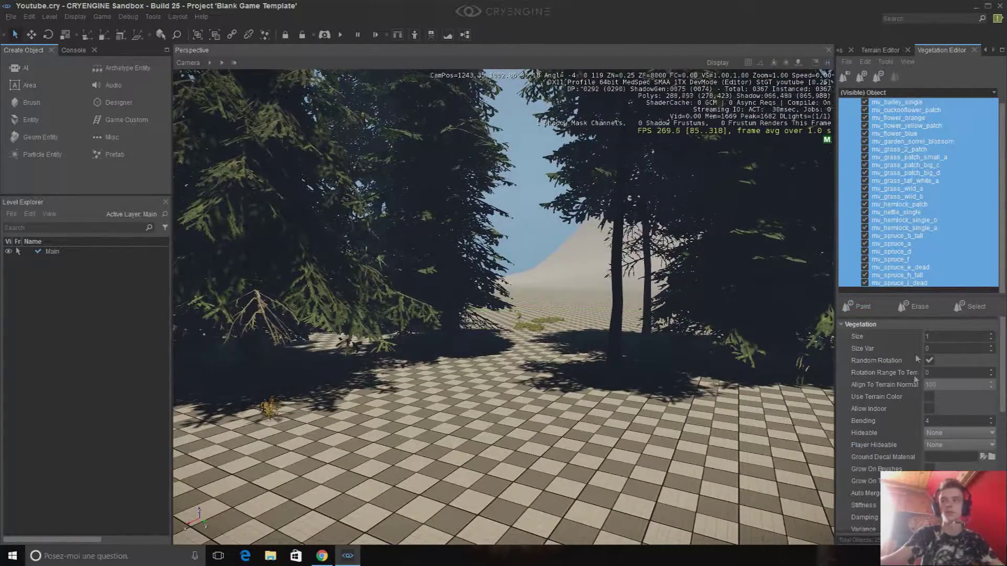
Review the group's lower properties, including Global Illumination and the view distance ratios
scroll(941, 430, "down", 5)
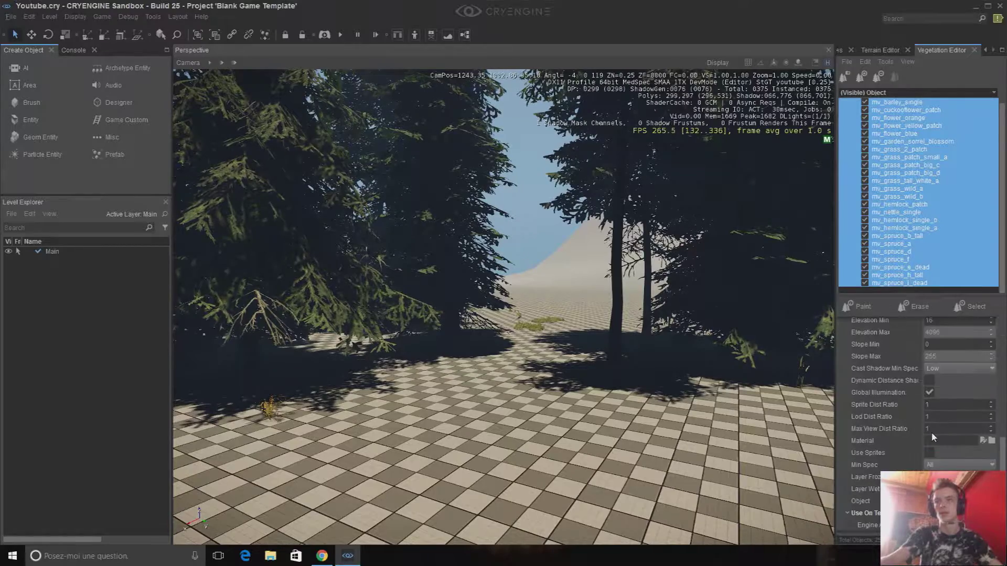
left_click(930, 393)
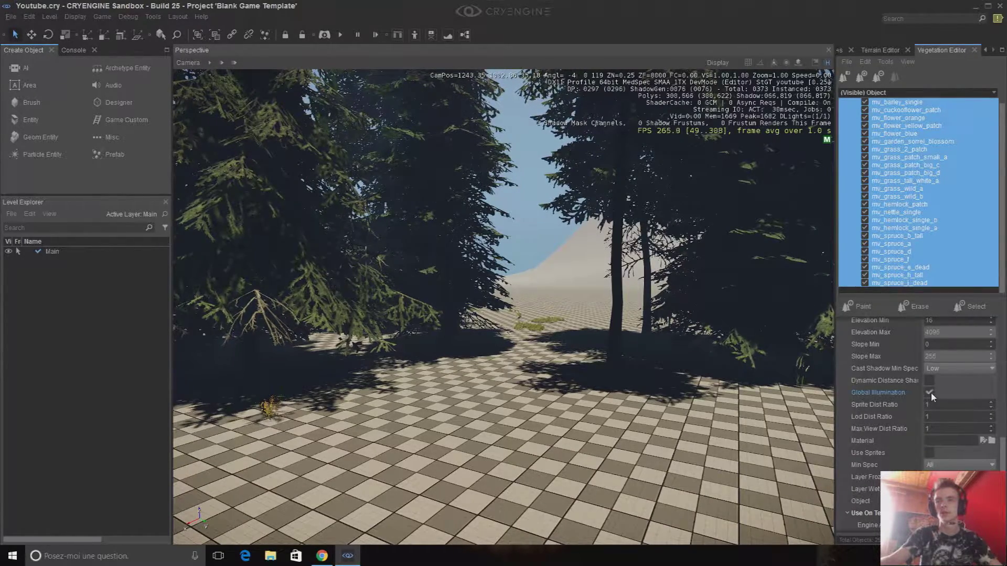
scroll(939, 415, "up", 5)
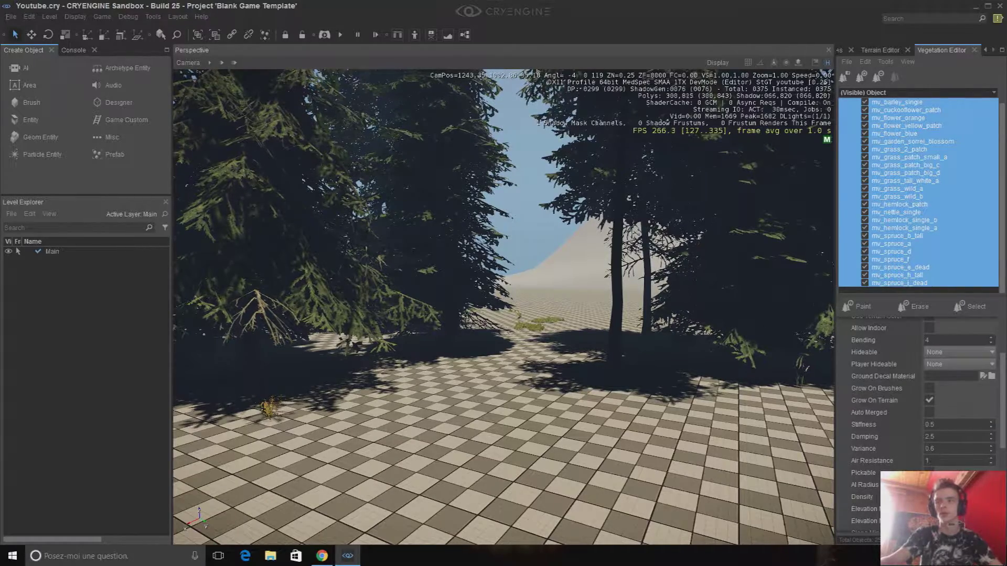
scroll(918, 419, "up", 2)
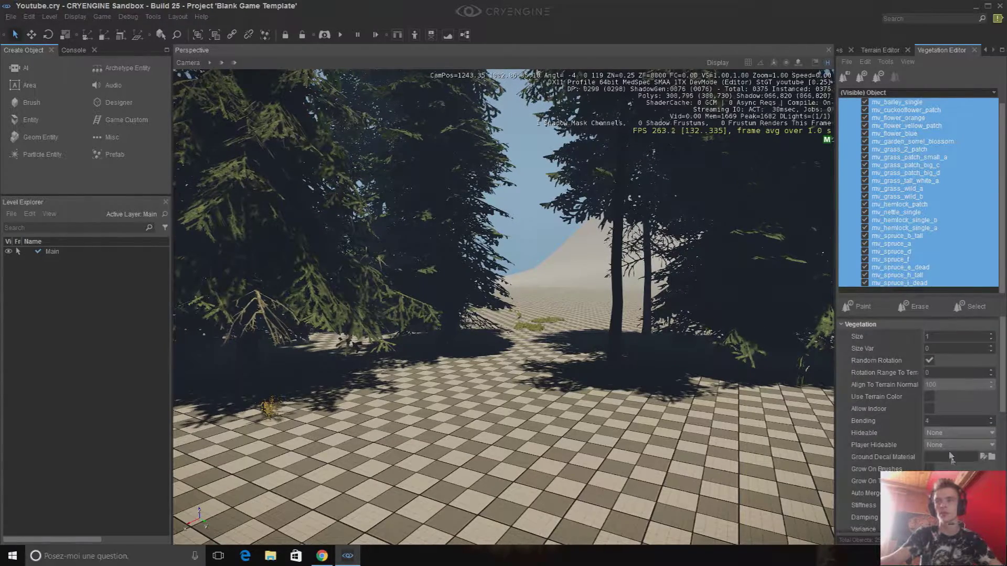
Move around the painted spruces and plants to examine their bending and placement on the flat terrain
key("s")
right_click_drag(651, 414, 627, 407)
key("s")
key("s")
key("a")
key("w")
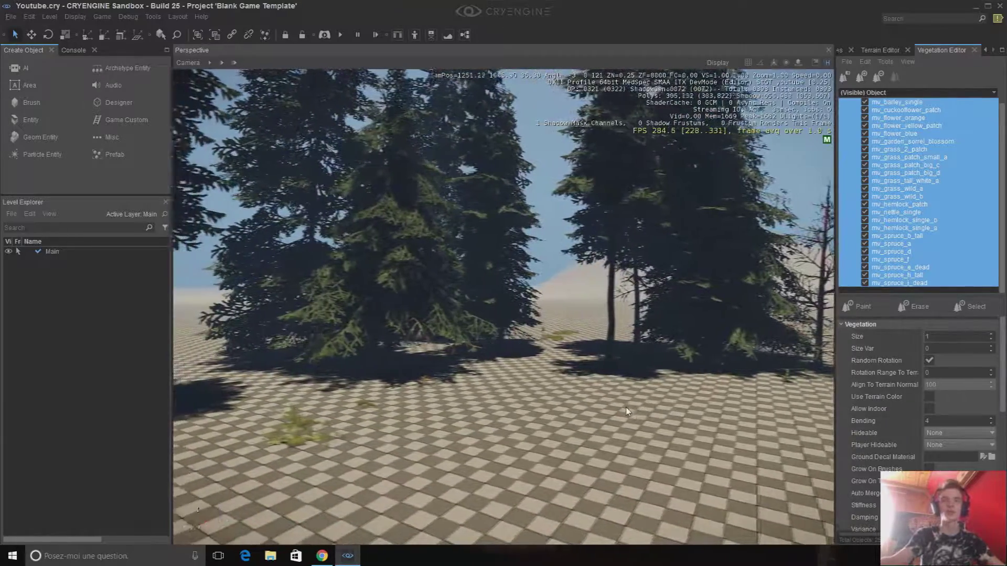
key("s")
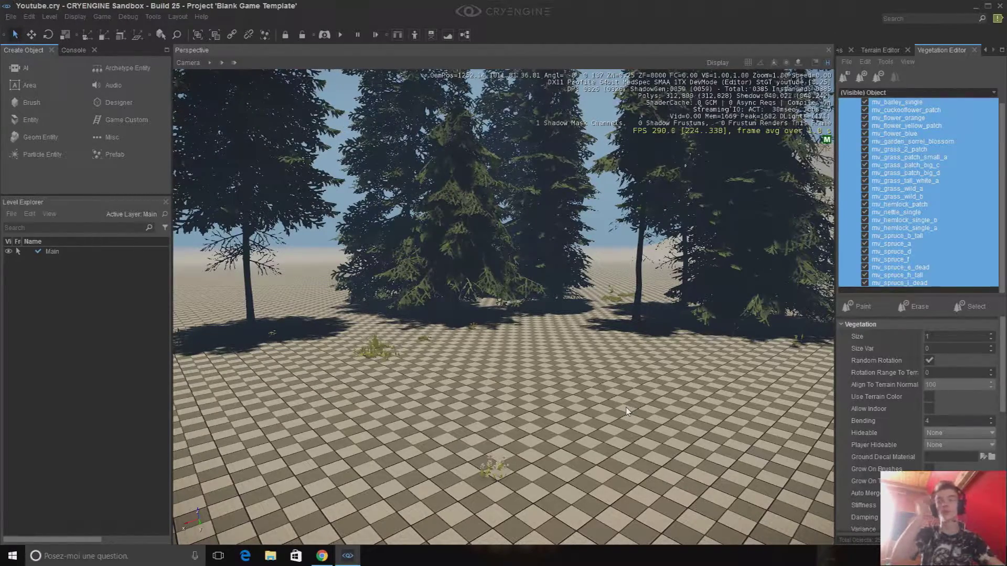
right_click_drag(626, 407, 510, 366)
key("d")
key("s")
key("w")
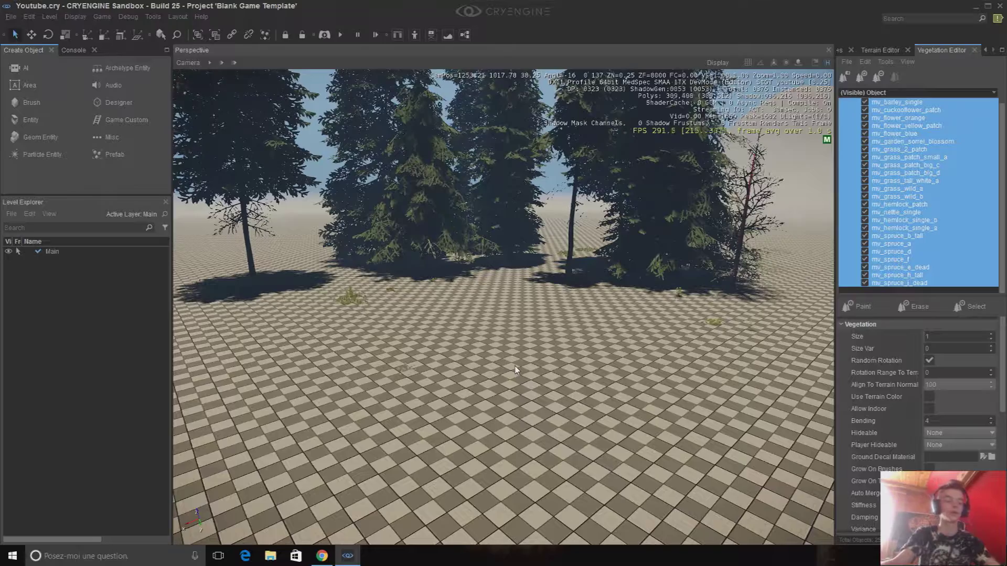
right_click_drag(515, 366, 547, 365)
key("d")
key("w")
key("a")
right_click_drag(397, 264, 402, 252)
key("w")
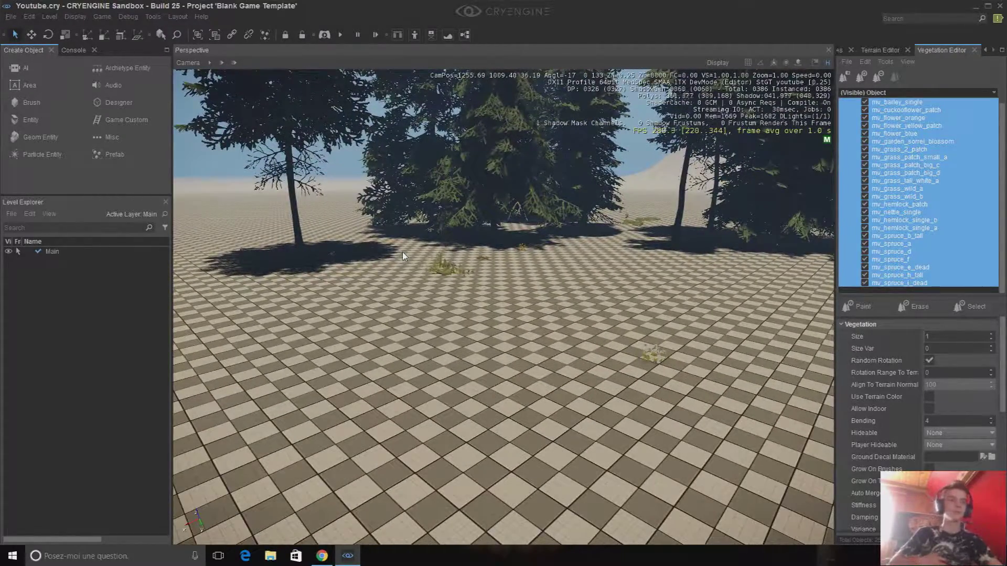
key("s")
right_click_drag(401, 252, 477, 246)
key("a")
key("w")
right_click_drag(492, 304, 526, 367)
key("w")
key("d")
key("d")
key("s")
key("w")
Collapse the Herbes + Arbres group in the vegetation list and look over the painted spruces up to their tops
scroll(902, 219, "up", 1)
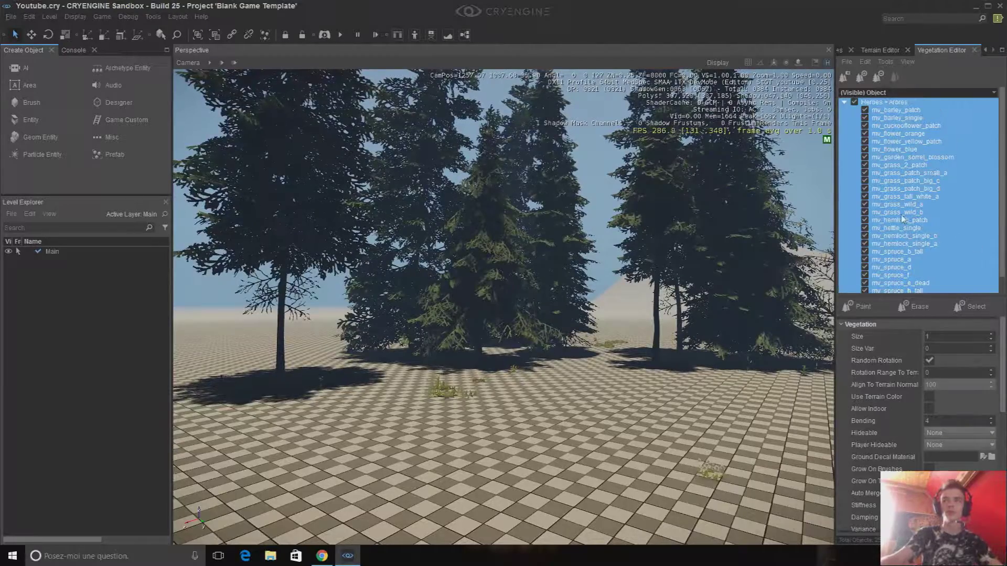
left_click(845, 103)
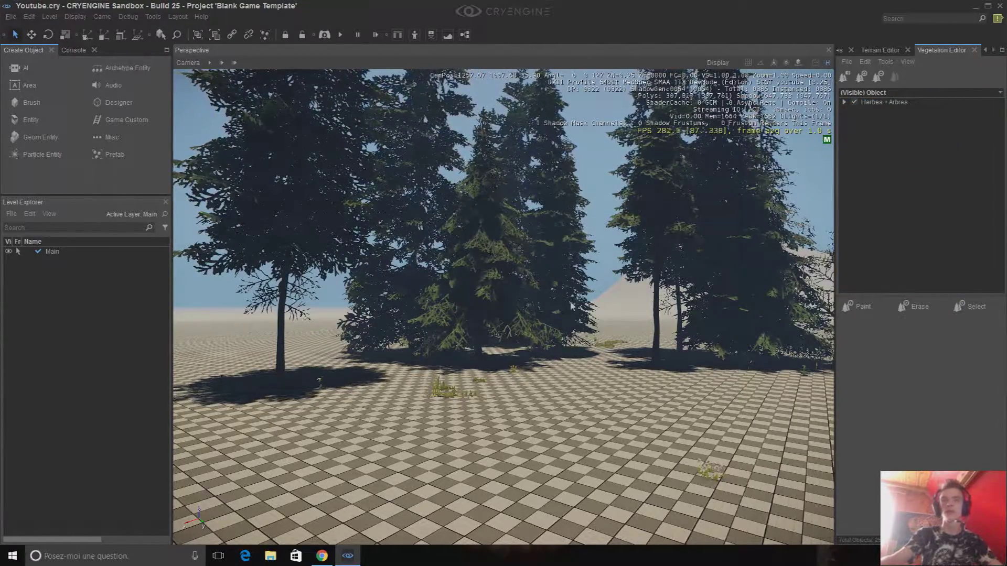
key("d")
right_click_drag(509, 337, 509, 331)
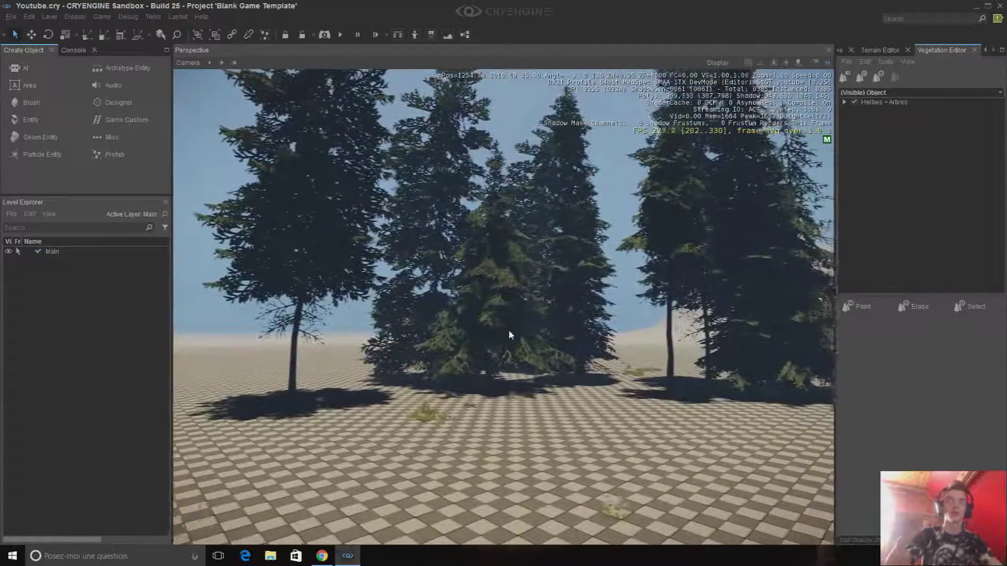
key("d")
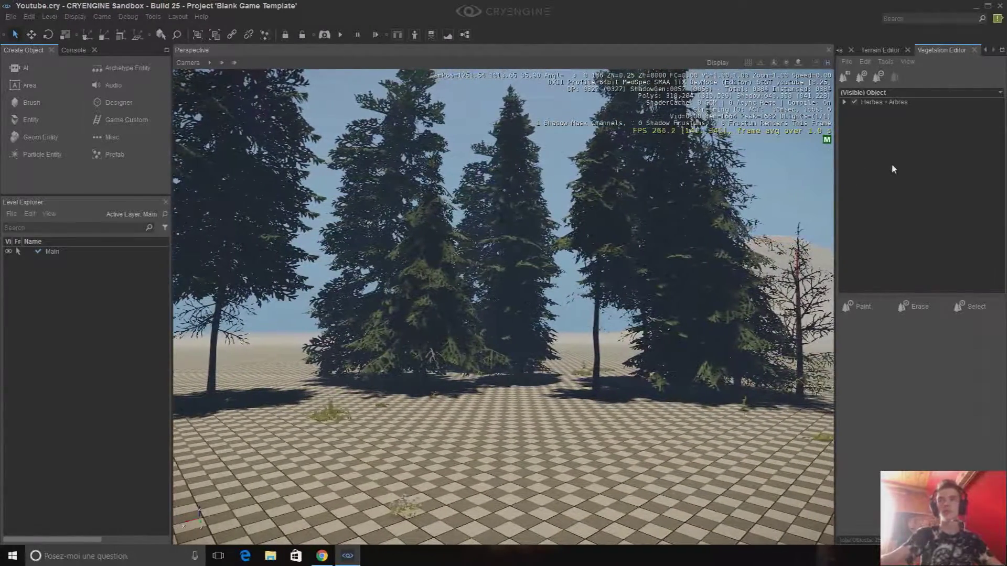
key("w")
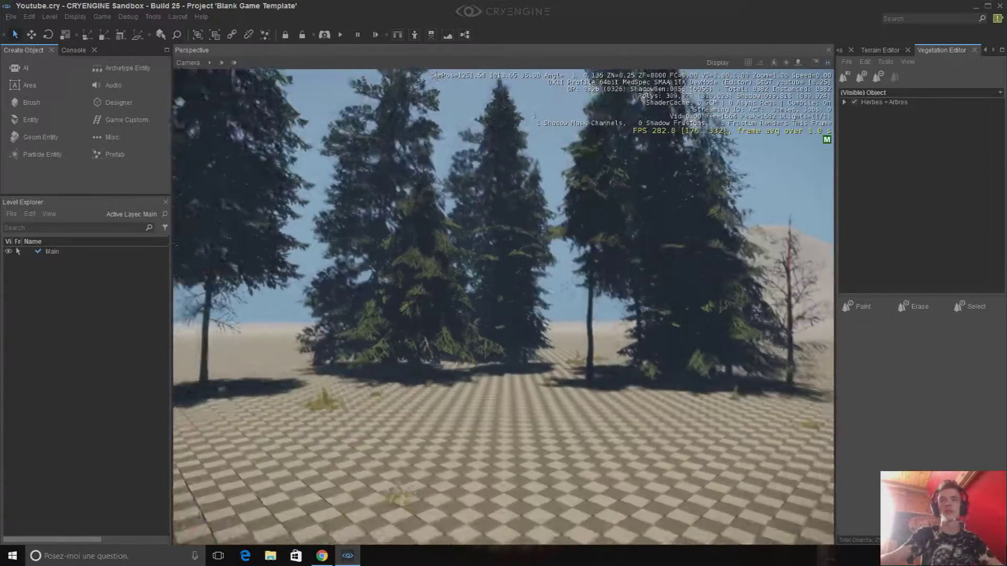
right_click_drag(636, 265, 526, 322)
key("s")
key("w")
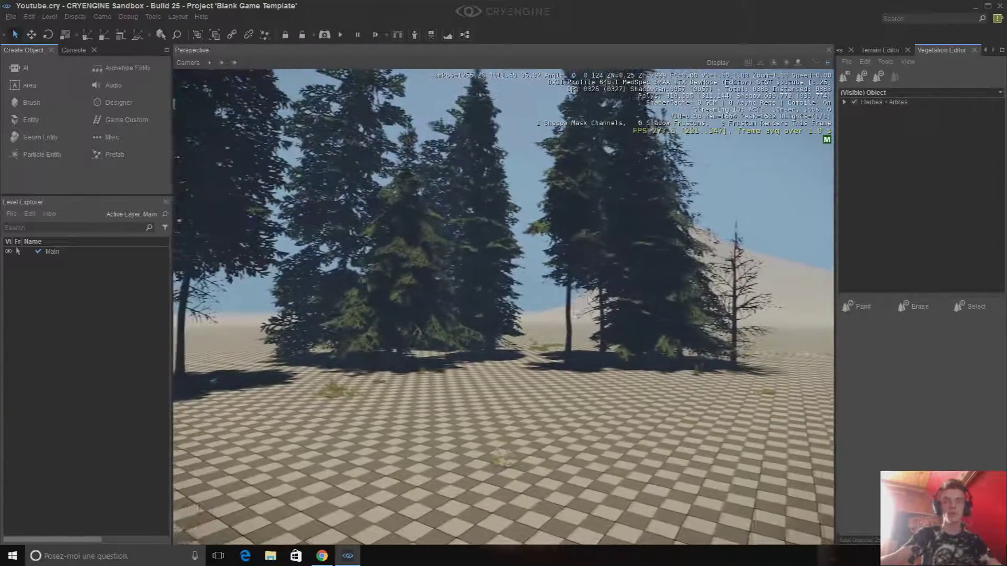
key("w")
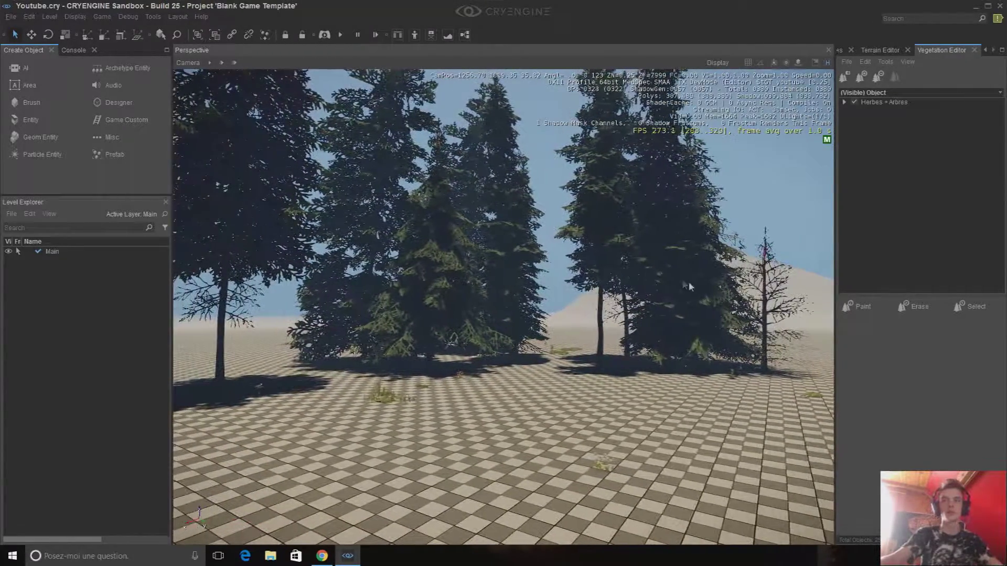
right_click_drag(526, 321, 561, 346)
right_click_drag(689, 267, 551, 323)
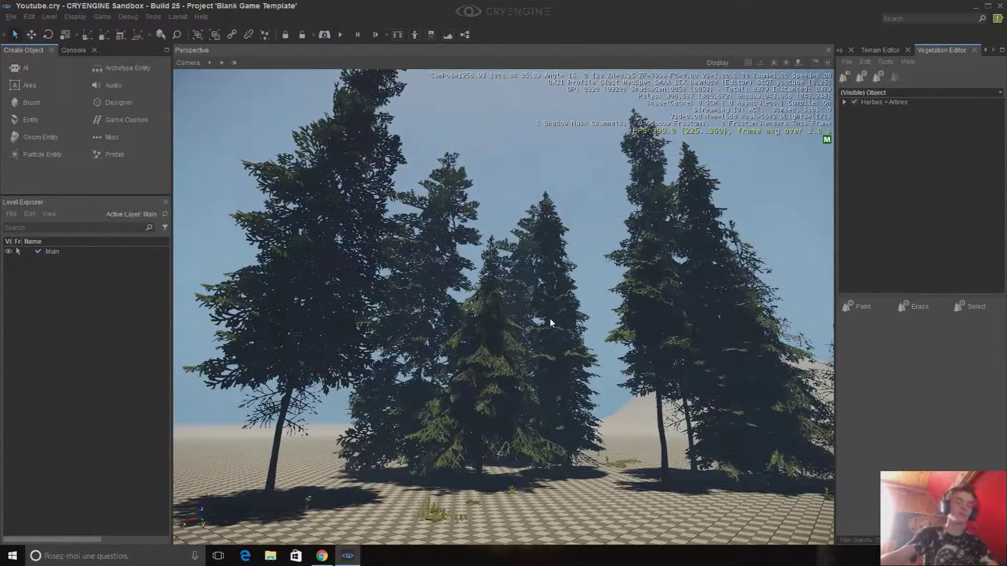